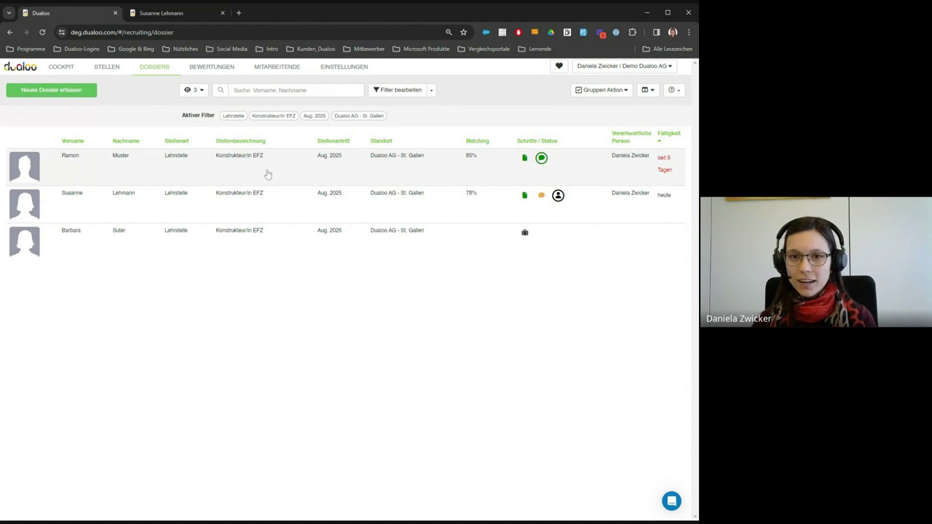
- Open the first candidate's dossier and start closing its Vorstellungsgespräch step
{"action": "left_click", "coordinate": [268, 174]}
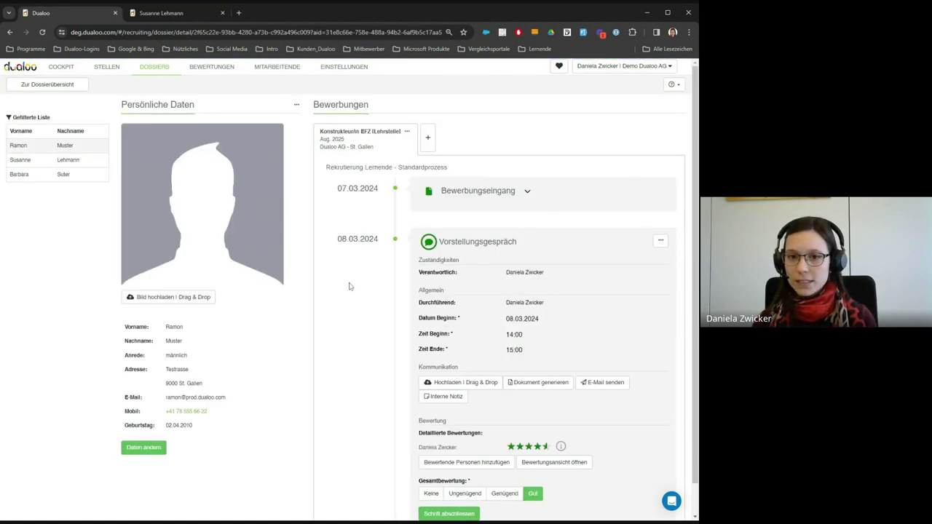
{"action": "scroll", "coordinate": [368, 272], "scroll_direction": "down", "scroll_amount": 1}
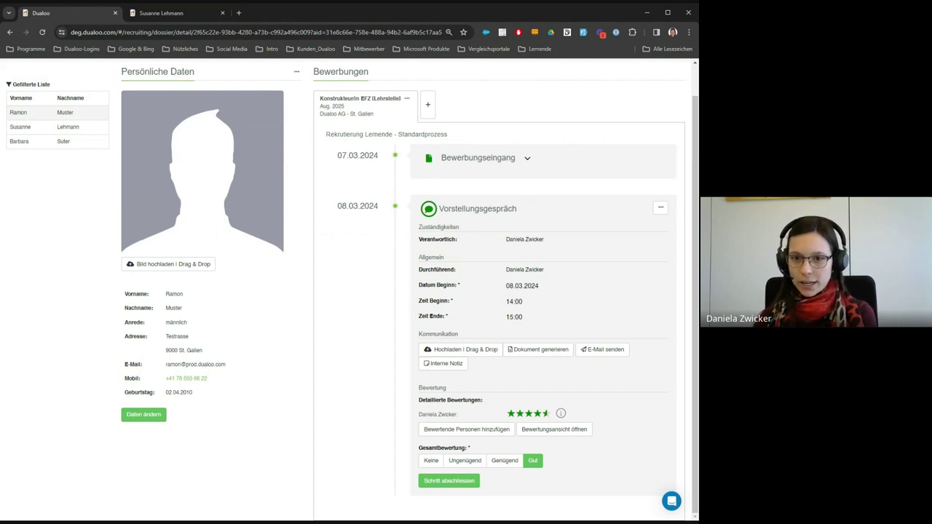
{"action": "left_click", "coordinate": [448, 481]}
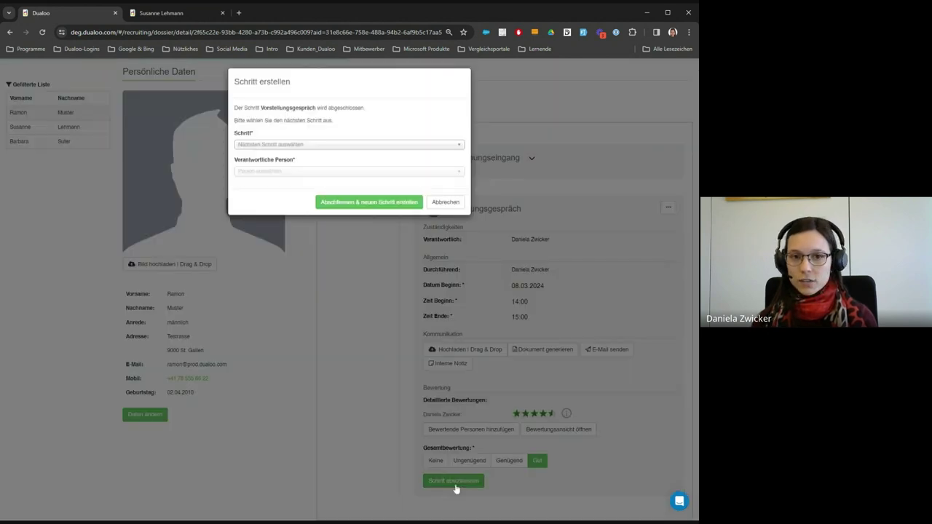
- Close the interview and create a Persönlichkeitsanalyse Identify (Lernende) step dated 21.03.2024
{"action": "left_click", "coordinate": [367, 147]}
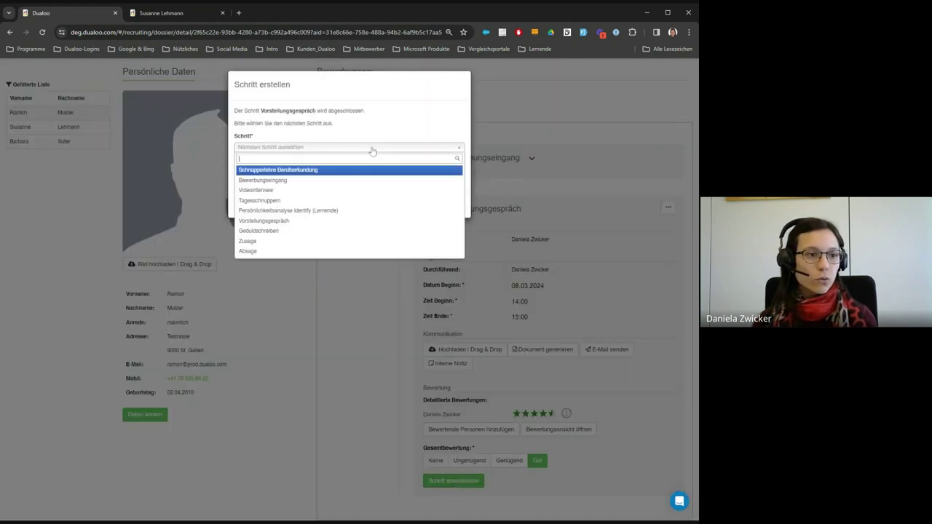
{"action": "left_click", "coordinate": [348, 210]}
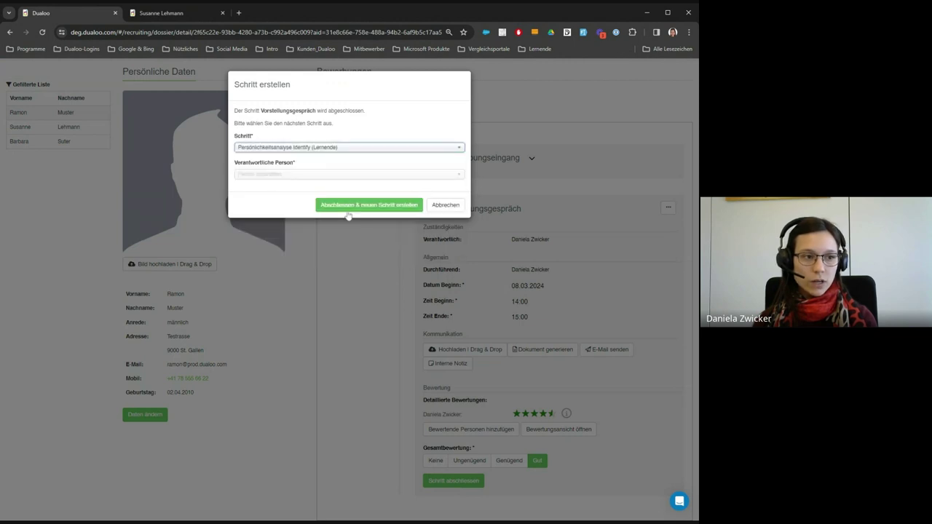
{"action": "left_click", "coordinate": [355, 207]}
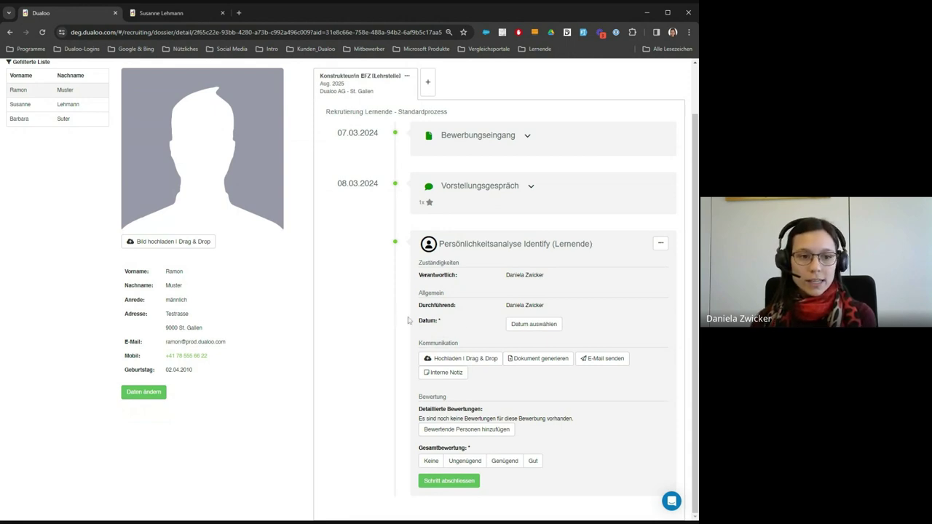
{"action": "left_click", "coordinate": [513, 326]}
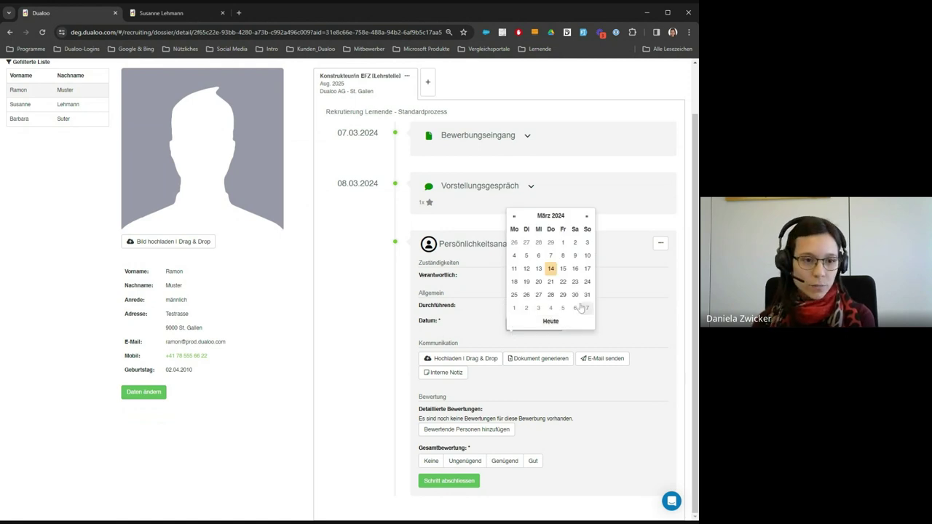
{"action": "left_click", "coordinate": [551, 282]}
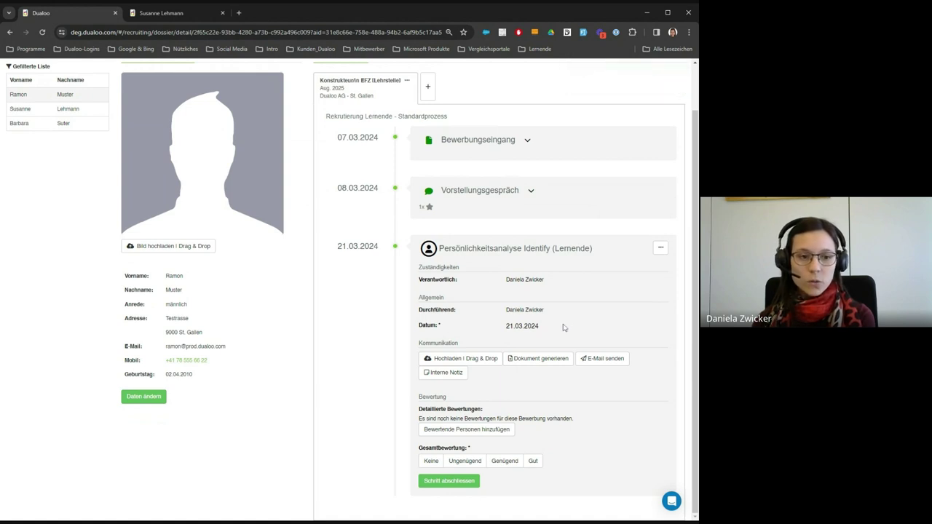
- Send the Identify (Du-Form) [DE] invitation e-mail and open its personality-test link
{"action": "left_click", "coordinate": [594, 360]}
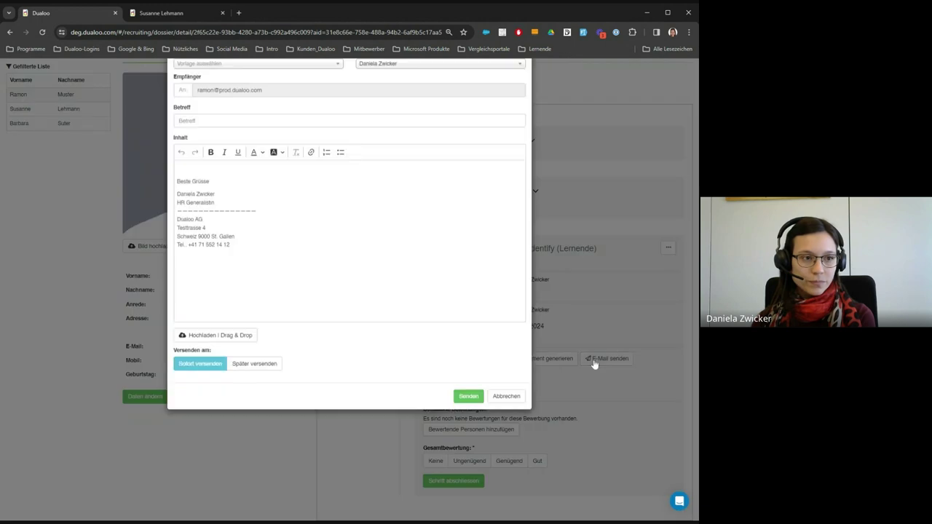
{"action": "left_click", "coordinate": [256, 93]}
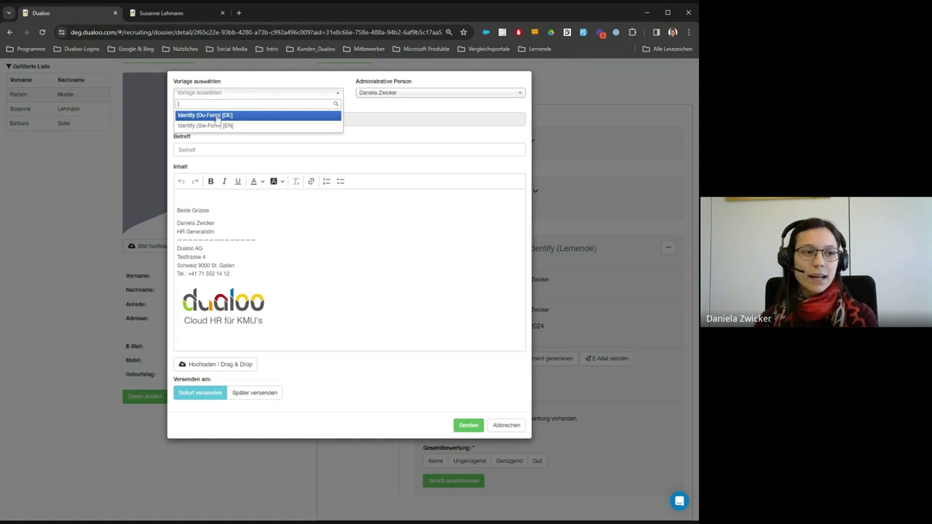
{"action": "left_click", "coordinate": [217, 116]}
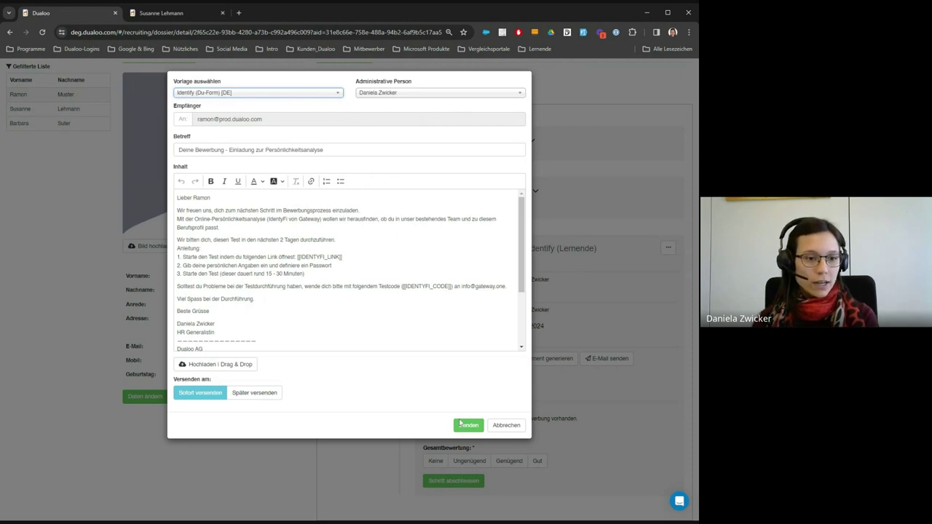
{"action": "left_click", "coordinate": [468, 427]}
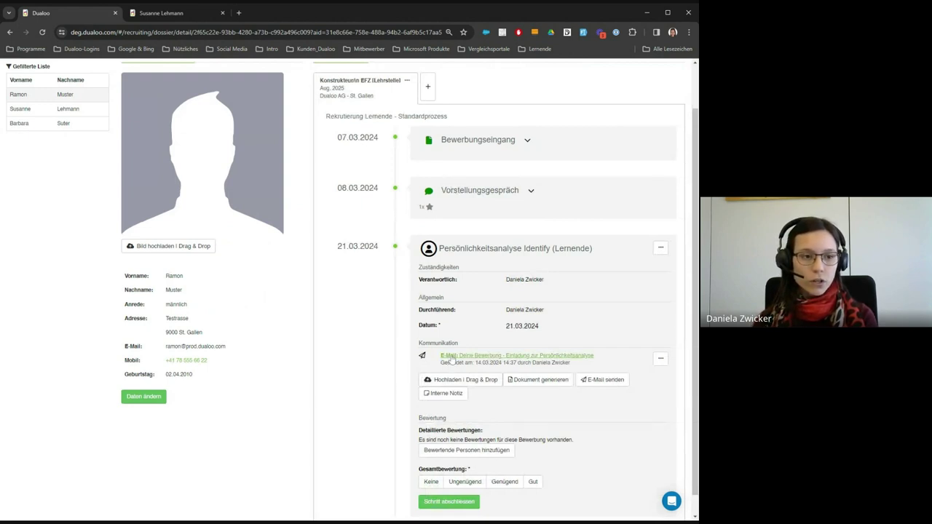
{"action": "left_click", "coordinate": [452, 359]}
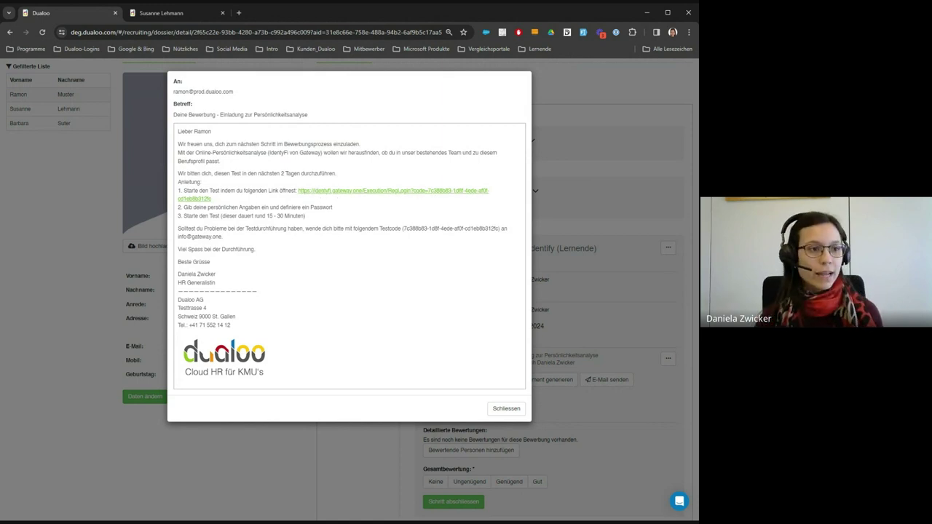
{"action": "left_click", "coordinate": [316, 191]}
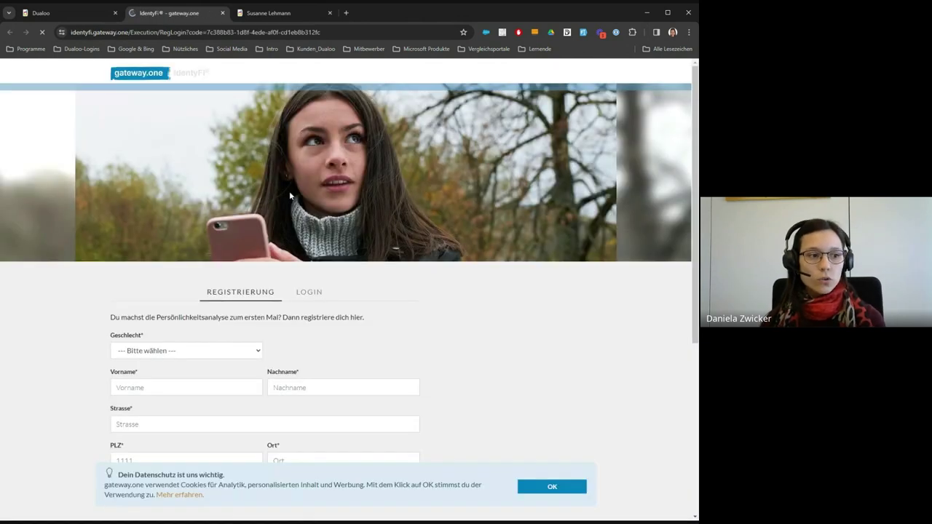
- Enter the candidate's first name, gender männlich and last name in the IdentyFi form
{"action": "scroll", "coordinate": [289, 190], "scroll_direction": "down", "scroll_amount": 1}
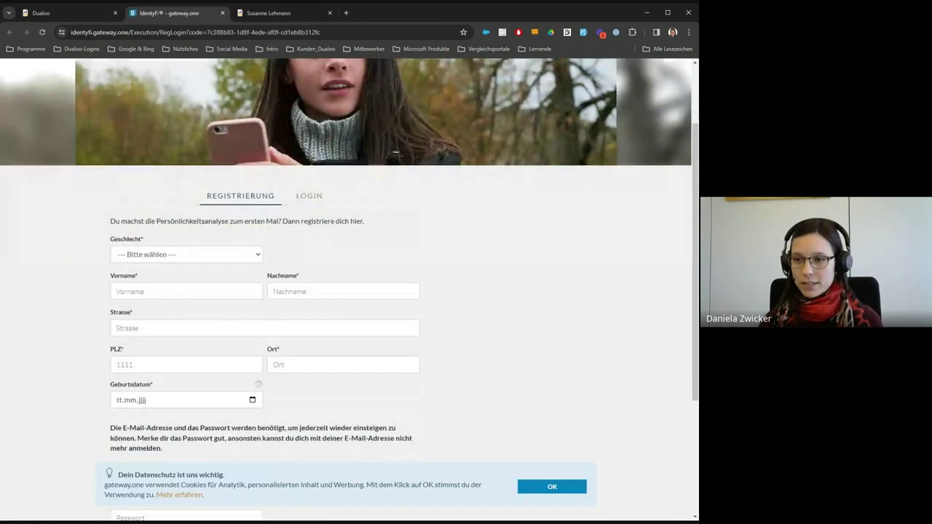
{"action": "scroll", "coordinate": [289, 219], "scroll_direction": "down", "scroll_amount": 1}
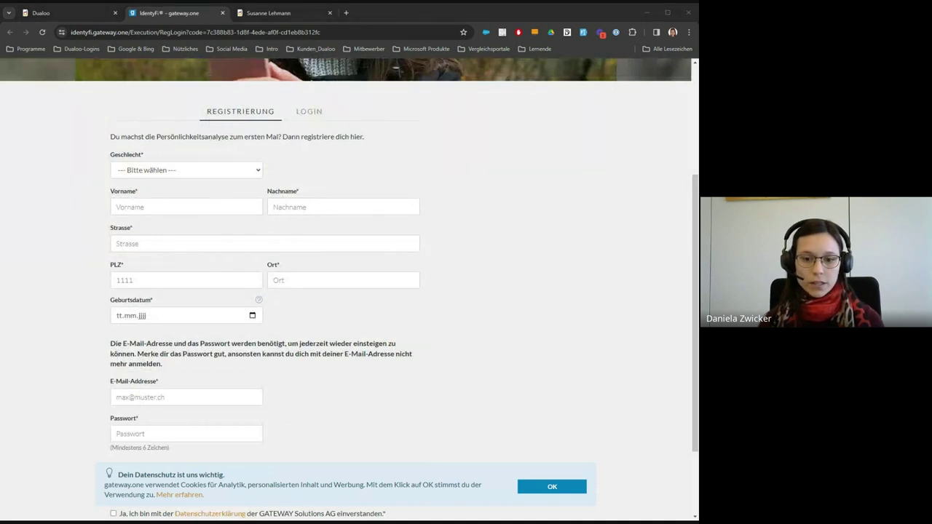
{"action": "left_click", "coordinate": [185, 206]}
{"action": "left_click", "coordinate": [167, 228]}
{"action": "key", "text": "shift+Tab"}
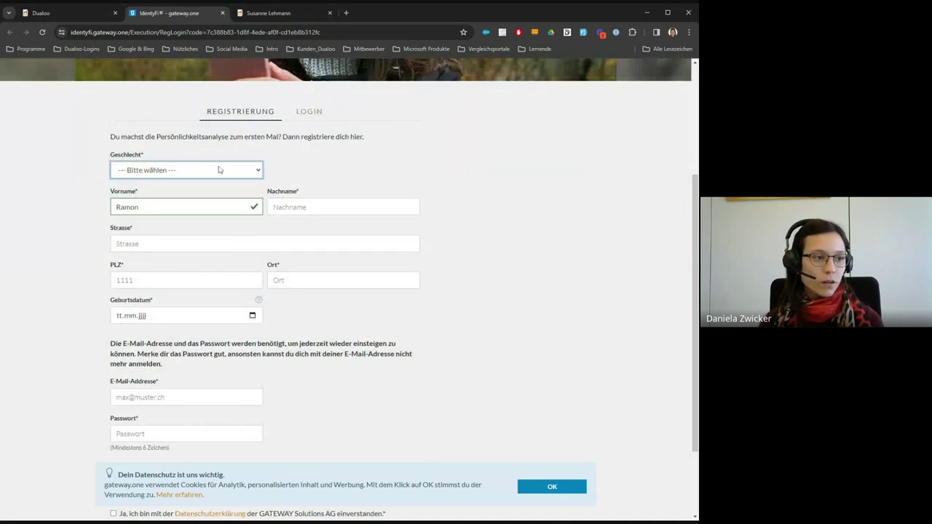
{"action": "key", "text": "m"}
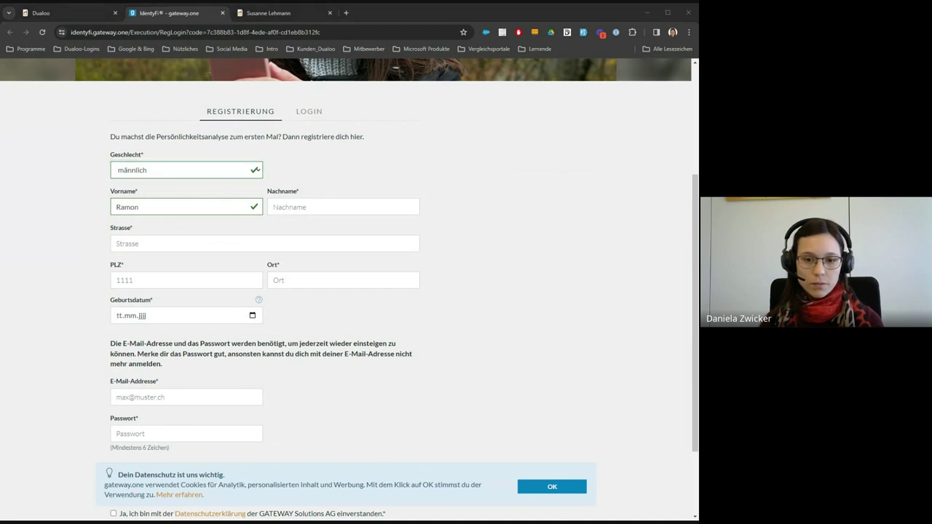
{"action": "left_click", "coordinate": [342, 207]}
{"action": "type", "text": "Muster"}
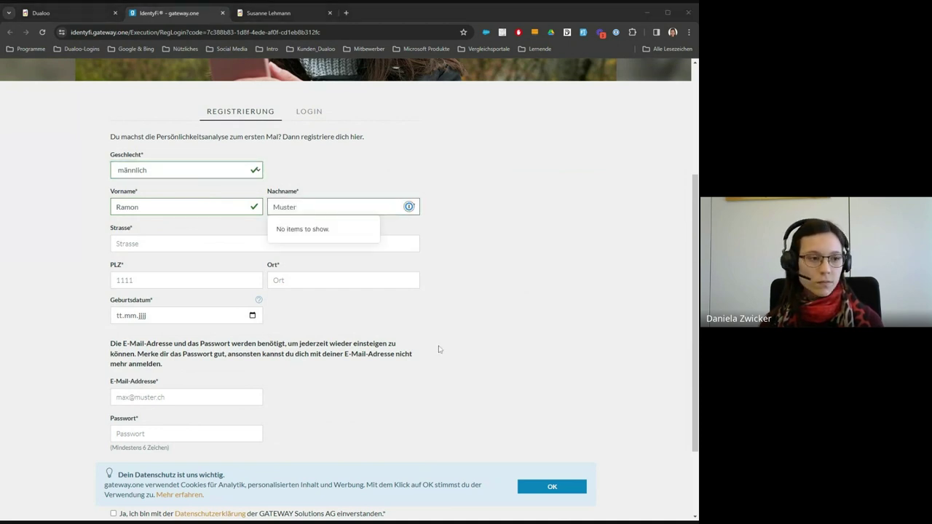
{"action": "left_click", "coordinate": [223, 244]}
{"action": "type", "text": "Teststrasse"}
{"action": "left_click", "coordinate": [222, 280]}
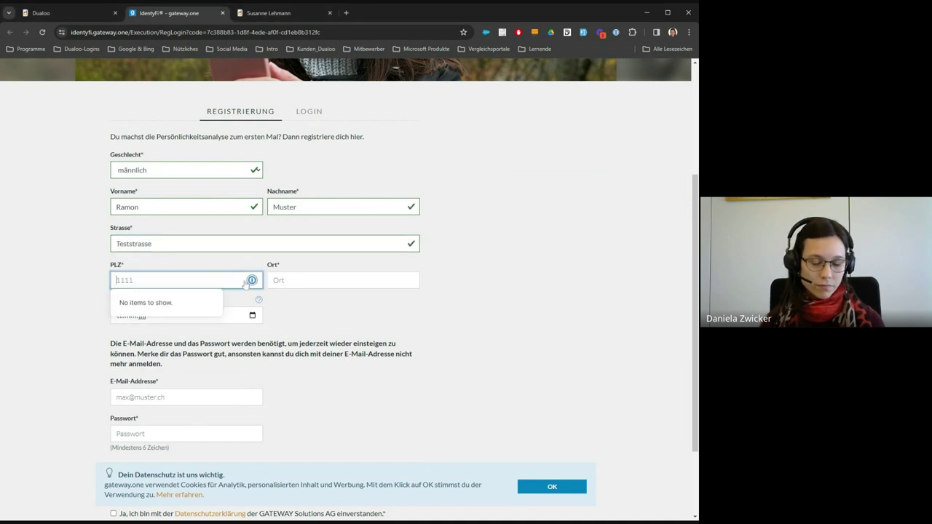
{"action": "type", "text": "0000"}
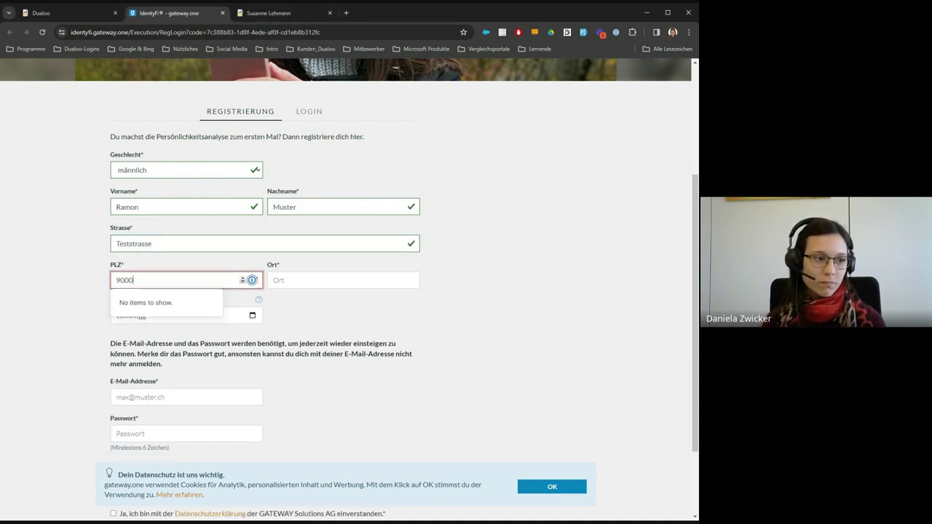
{"action": "key", "text": "Tab"}
{"action": "type", "text": "St. Gallen"}
{"action": "key", "text": "Tab"}
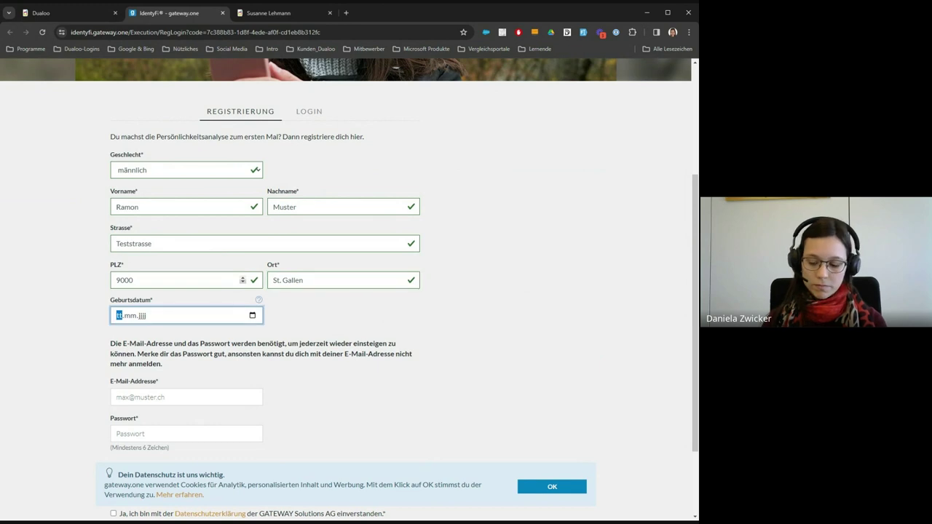
{"action": "type", "text": "0902120"}
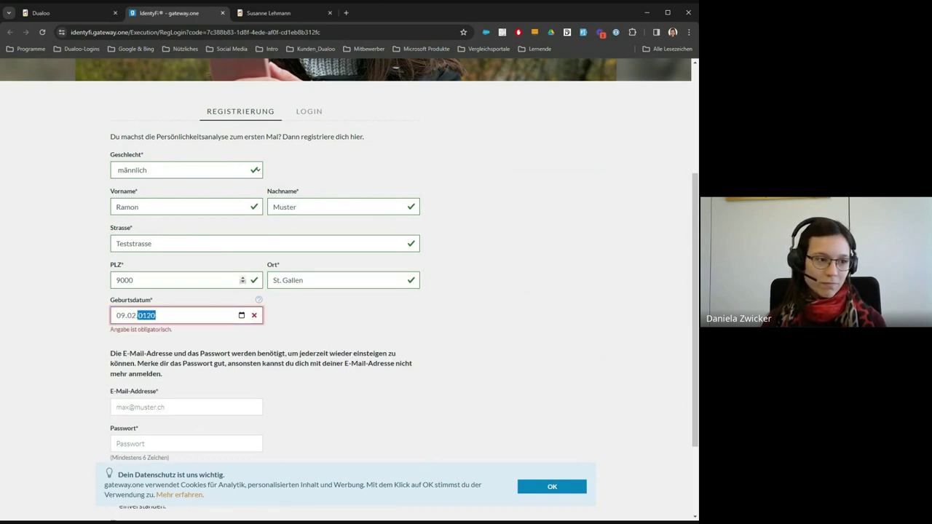
{"action": "type", "text": "02010"}
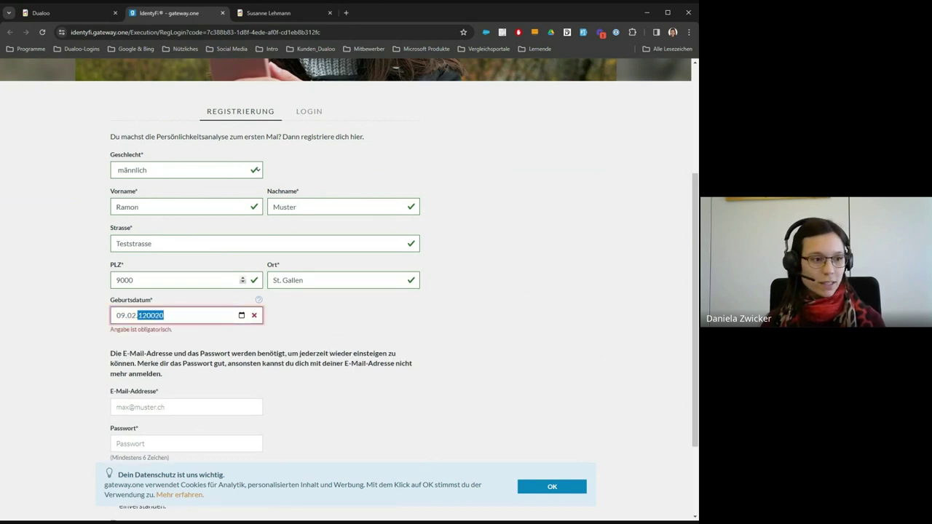
{"action": "key", "text": "Tab"}
- Paste the candidate's e-mail address and enter an account password
{"action": "scroll", "coordinate": [300, 333], "scroll_direction": "down", "scroll_amount": 1}
{"action": "scroll", "coordinate": [301, 334], "scroll_direction": "down", "scroll_amount": 1}
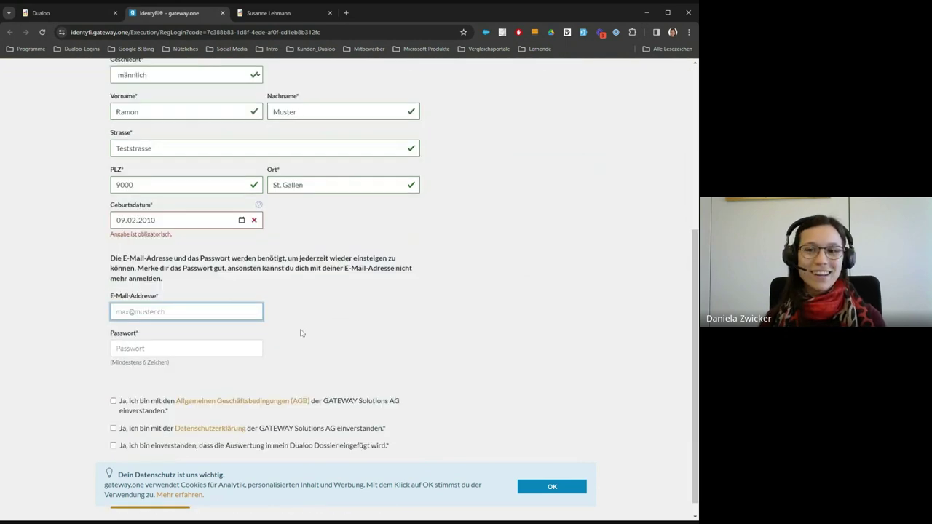
{"action": "scroll", "coordinate": [277, 272], "scroll_direction": "down", "scroll_amount": 1}
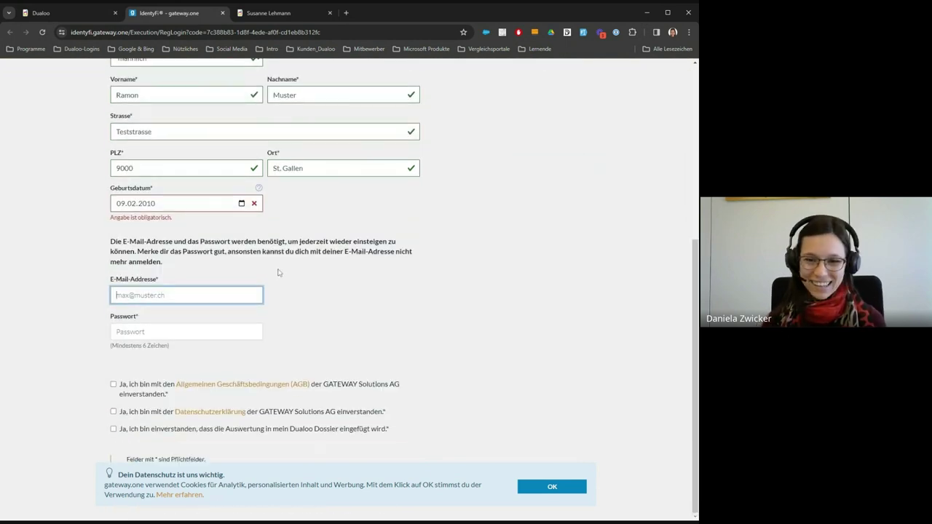
{"action": "key", "text": "alt+Tab"}
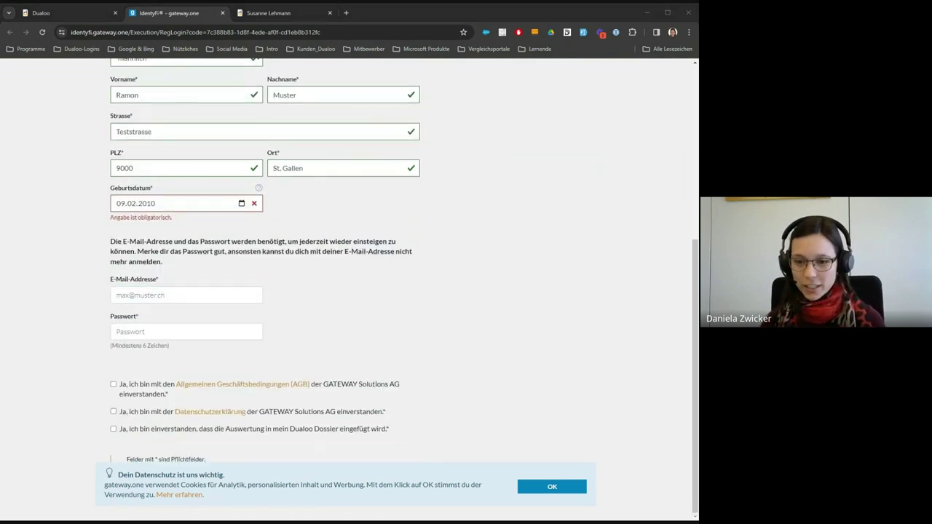
{"action": "key", "text": "alt+Tab"}
{"action": "key", "text": "ctrl+v"}
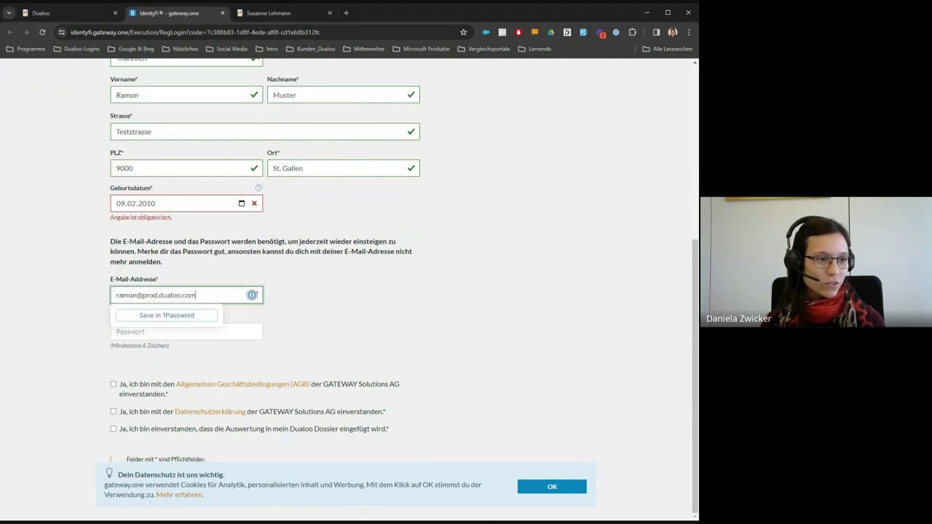
{"action": "left_click", "coordinate": [203, 330]}
{"action": "type", "text": "test"}
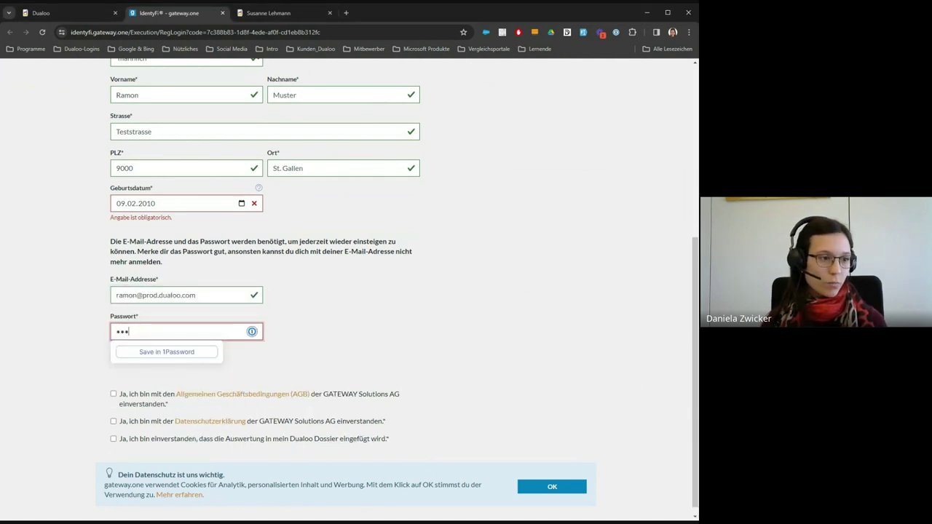
- Accept the AGB, lengthen the password to six characters, and accept privacy and dossier consents
{"action": "left_click", "coordinate": [113, 393]}
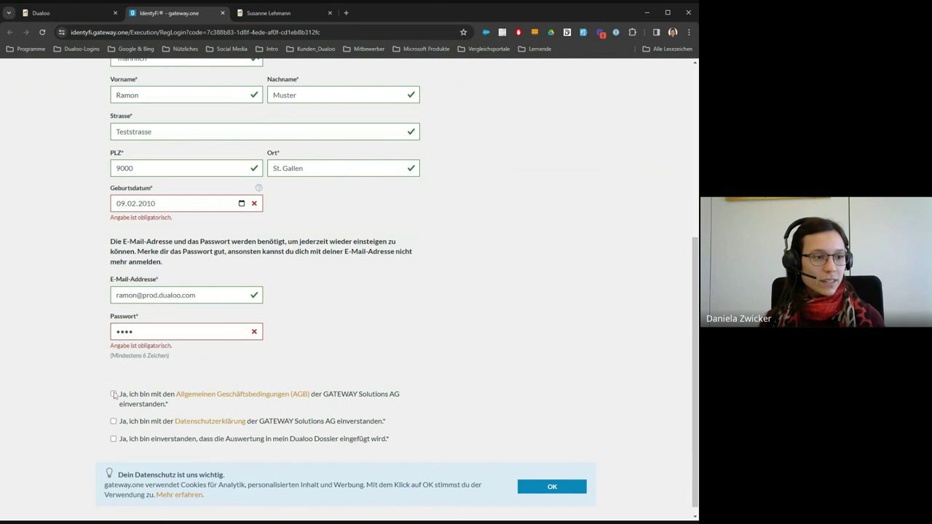
{"action": "left_click", "coordinate": [165, 327]}
{"action": "type", "text": "12"}
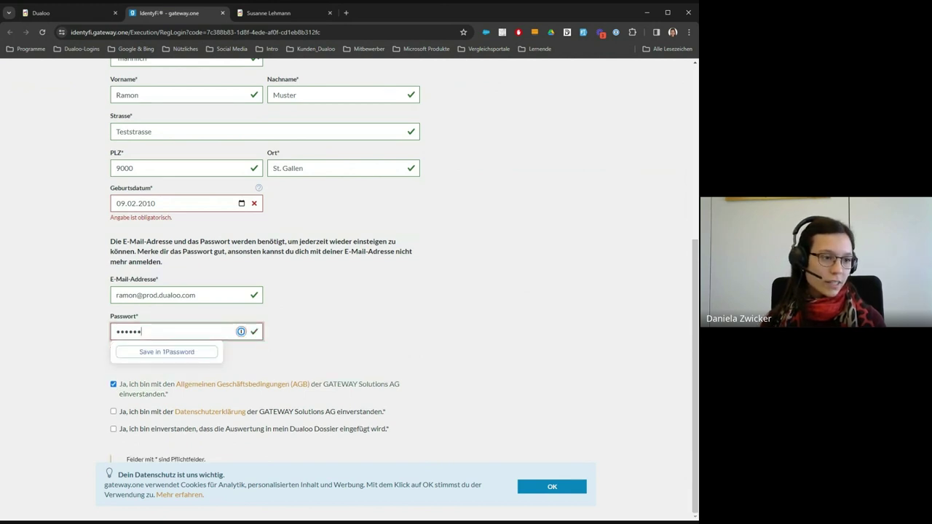
{"action": "left_click", "coordinate": [430, 366]}
{"action": "left_click", "coordinate": [117, 412]}
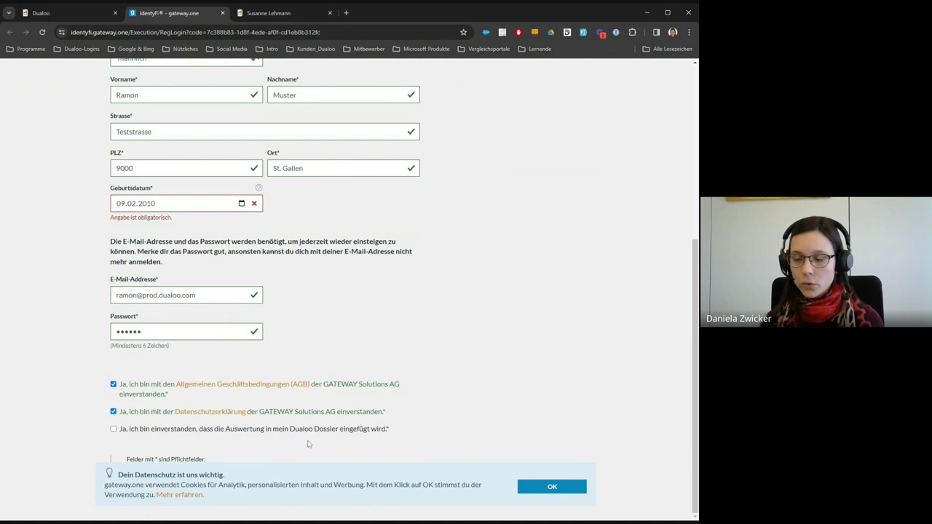
{"action": "left_click", "coordinate": [113, 431]}
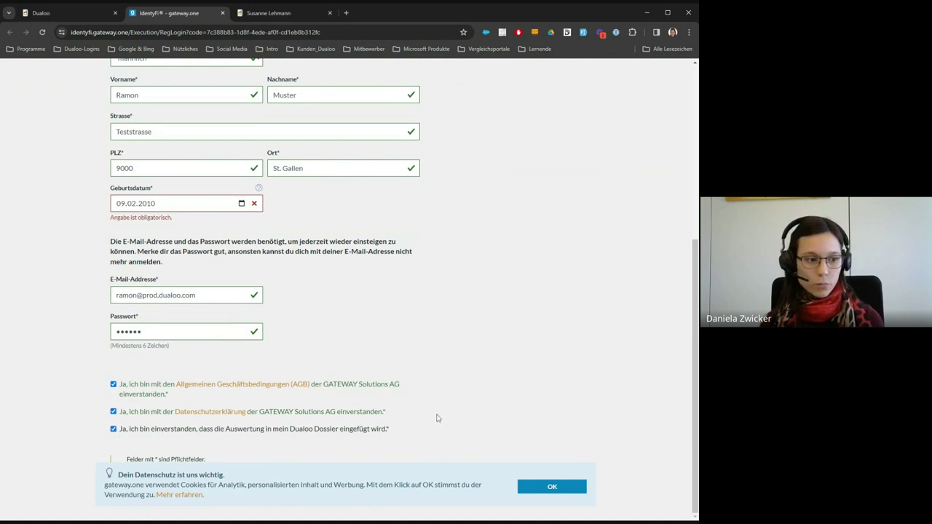
- Dismiss the cookie notice, recheck the birth date, and submit the registration
{"action": "left_click", "coordinate": [542, 487]}
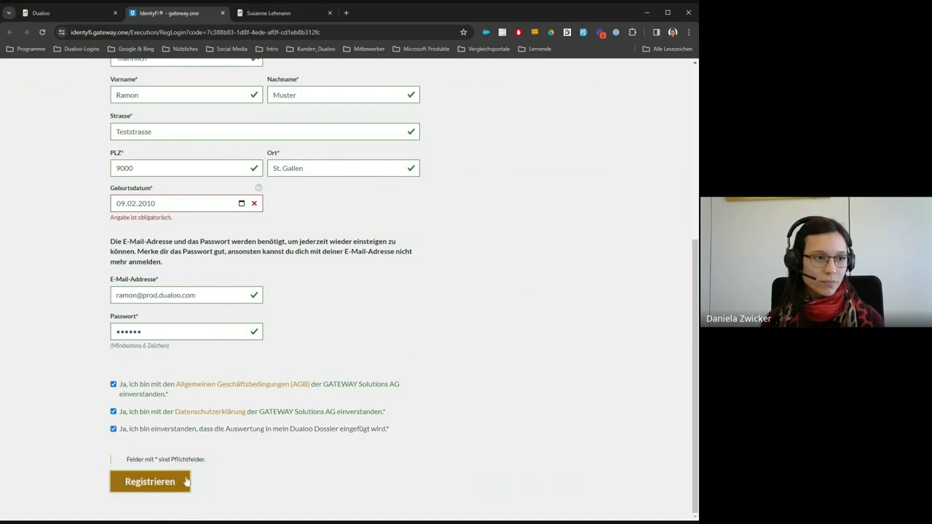
{"action": "left_click", "coordinate": [190, 198]}
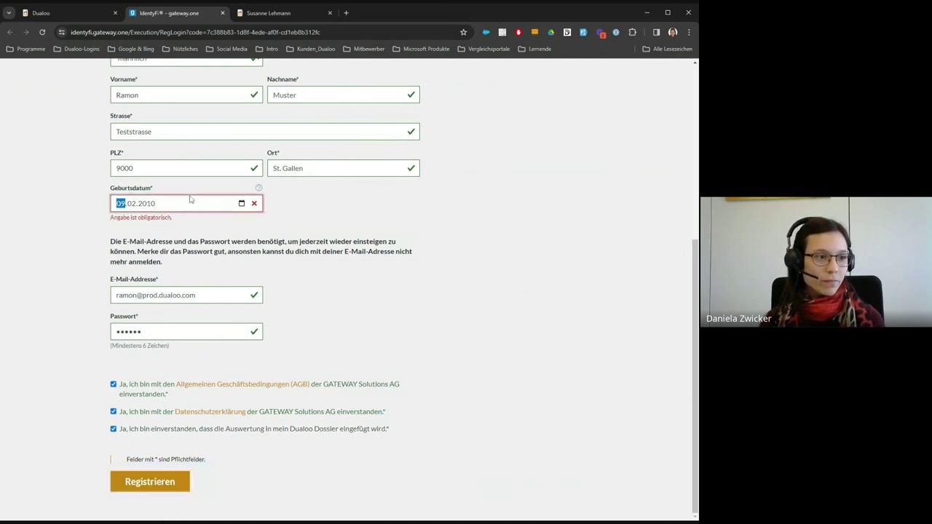
{"action": "key", "text": "Tab"}
{"action": "key", "text": "Tab"}
{"action": "key", "text": "Tab"}
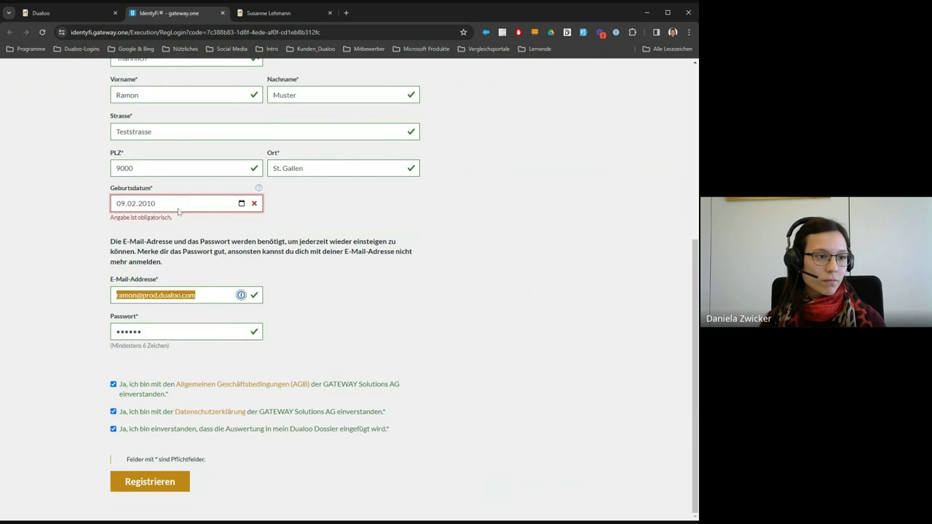
{"action": "left_click", "coordinate": [240, 206]}
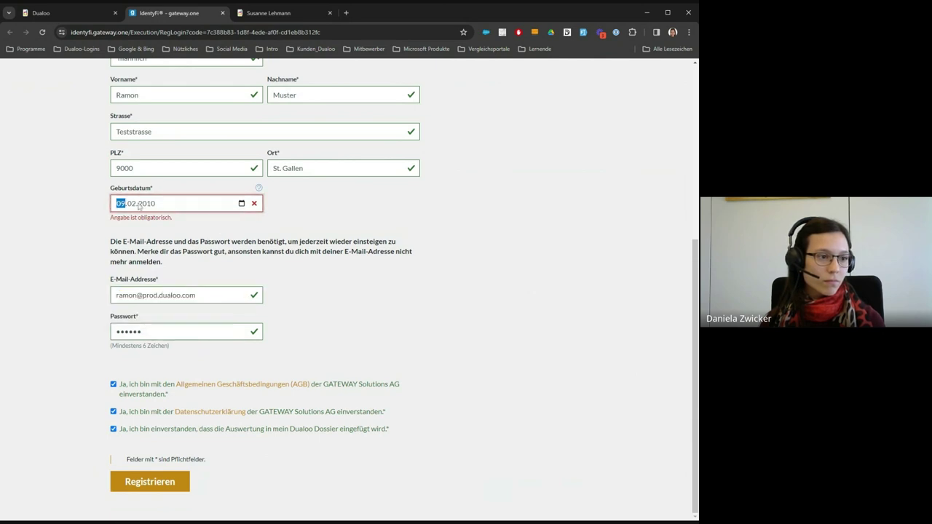
{"action": "key", "text": "Tab"}
{"action": "left_click", "coordinate": [149, 482]}
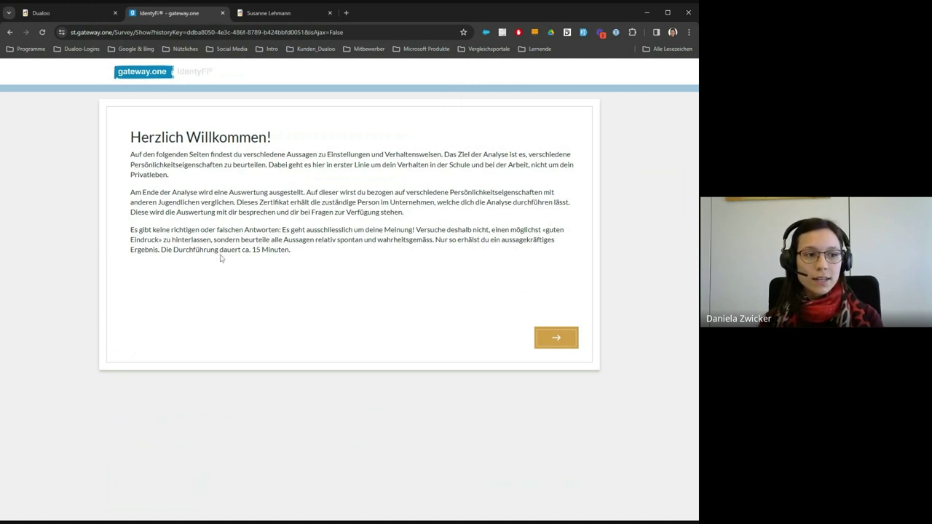
- Move past the welcome and example pages to questionnaire page 1 of 14
{"action": "left_click_drag", "start_coordinate": [219, 254], "coordinate": [292, 259]}
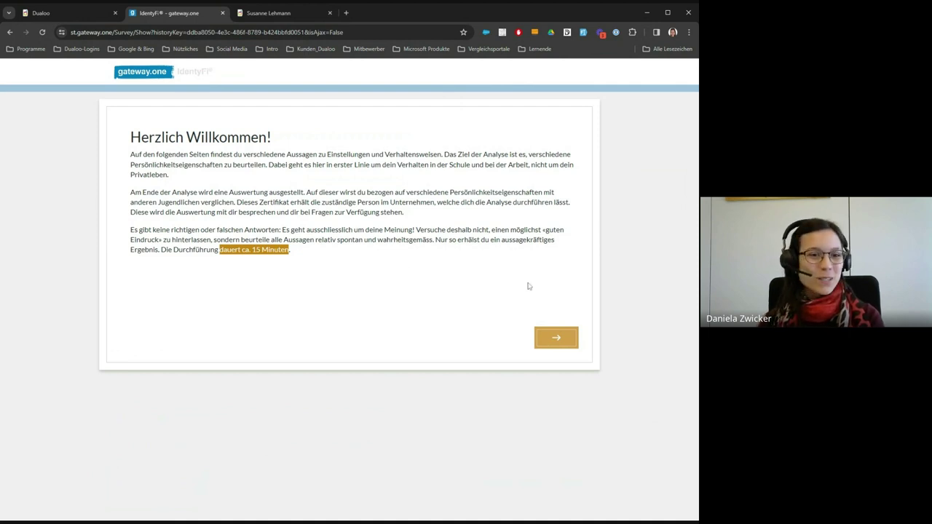
{"action": "left_click", "coordinate": [556, 339]}
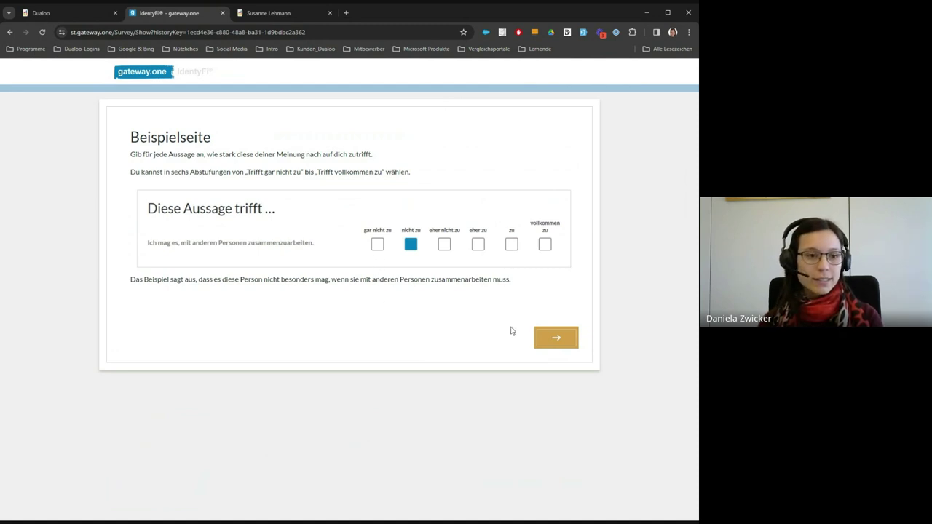
{"action": "left_click", "coordinate": [556, 337]}
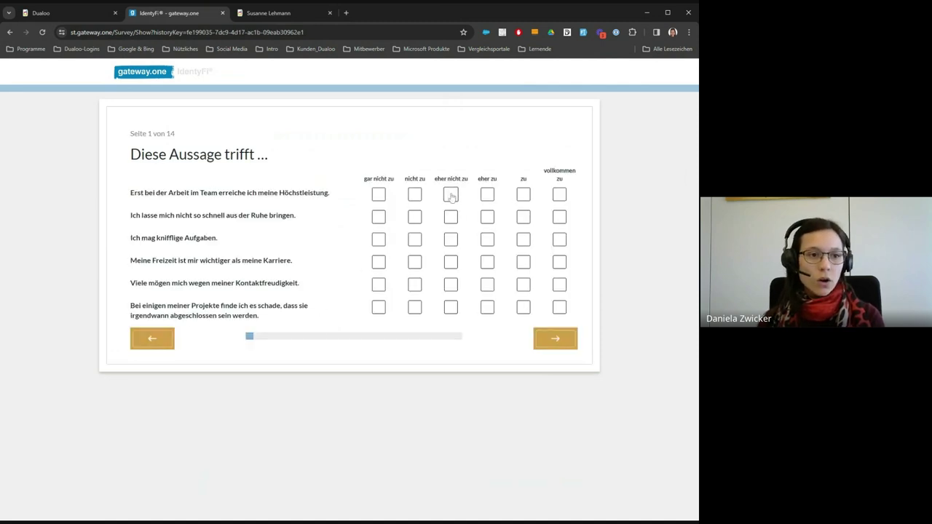
- Rate the first four statements zu, eher zu, zu and vollkommen zu
{"action": "left_click", "coordinate": [523, 195]}
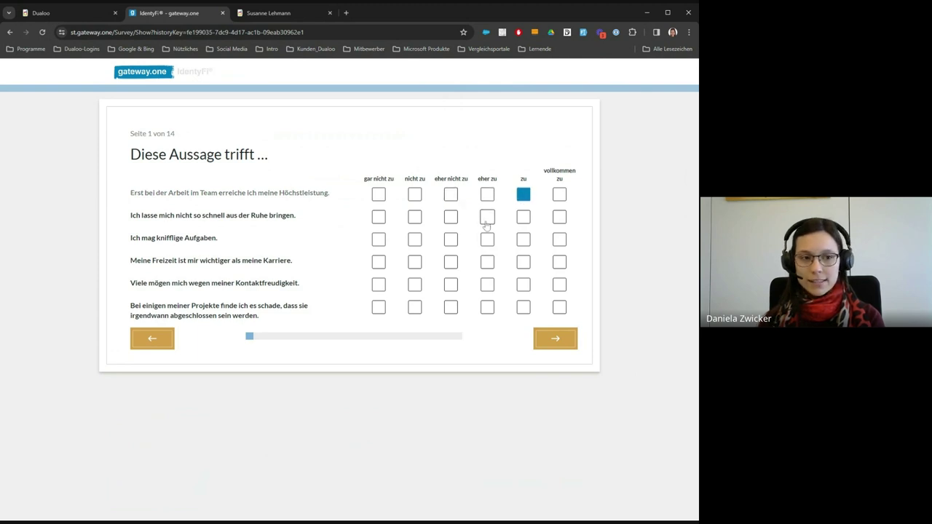
{"action": "left_click", "coordinate": [487, 217]}
{"action": "left_click", "coordinate": [523, 240]}
{"action": "left_click", "coordinate": [559, 262]}
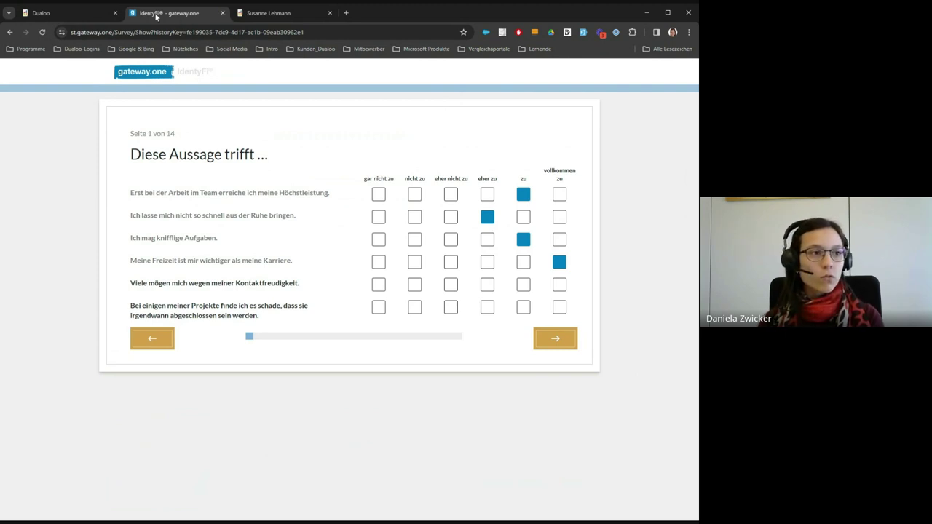
- Return to Dualoo, reopen the candidate's dossier and view Persönlichkeitsanalyse.pdf in a new tab
{"action": "left_click", "coordinate": [99, 12]}
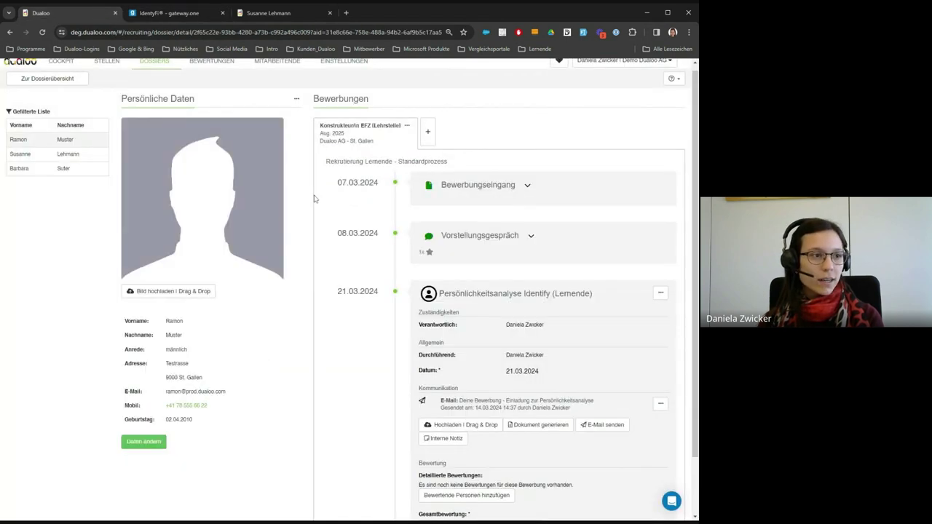
{"action": "scroll", "coordinate": [218, 186], "scroll_direction": "up", "scroll_amount": 1}
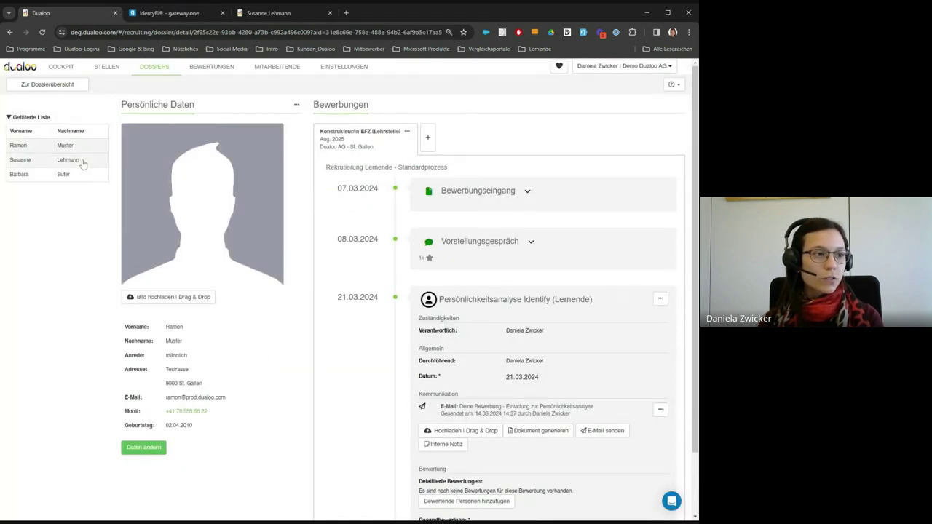
{"action": "left_click", "coordinate": [83, 161]}
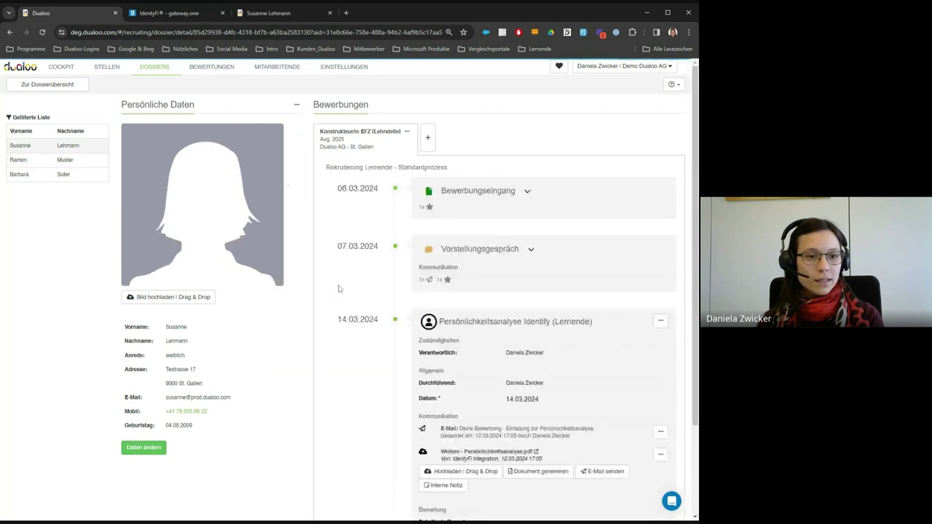
{"action": "scroll", "coordinate": [337, 289], "scroll_direction": "down", "scroll_amount": 1}
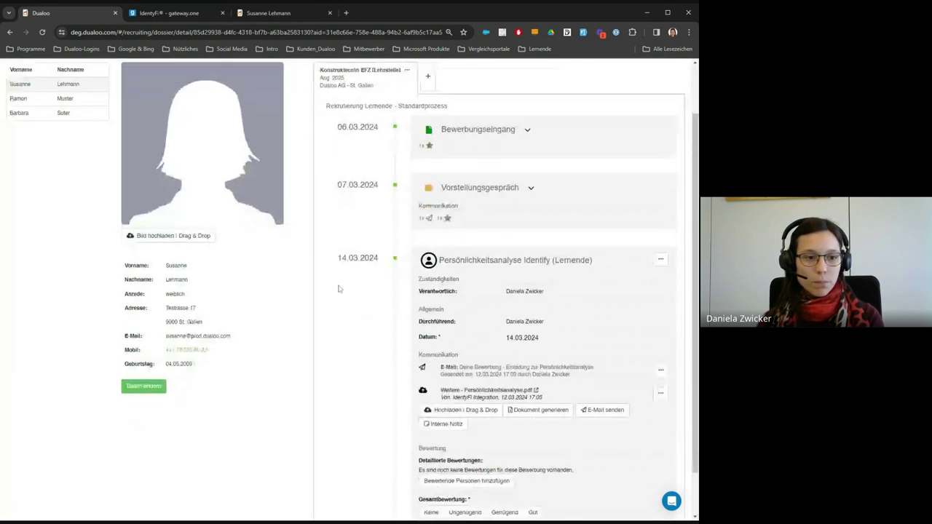
{"action": "scroll", "coordinate": [338, 289], "scroll_direction": "down", "scroll_amount": 1}
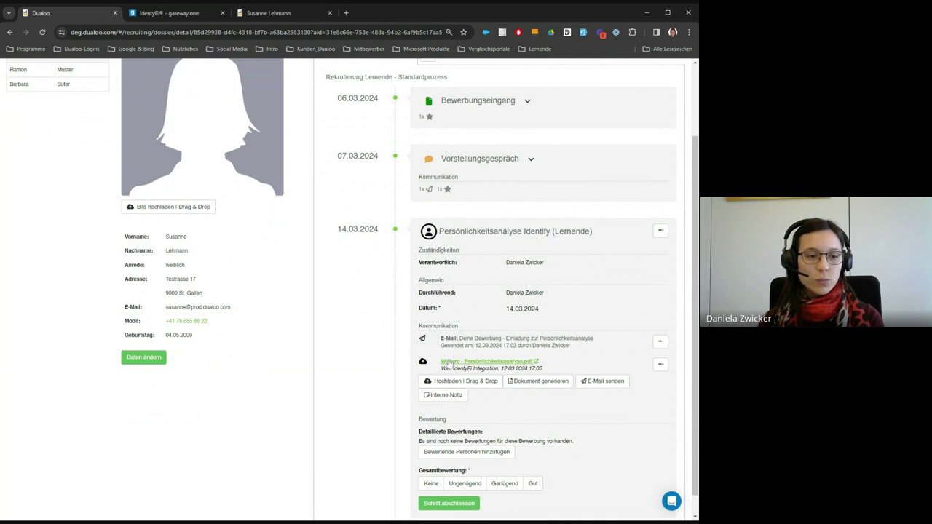
{"action": "left_click", "coordinate": [449, 362], "text": "ctrl"}
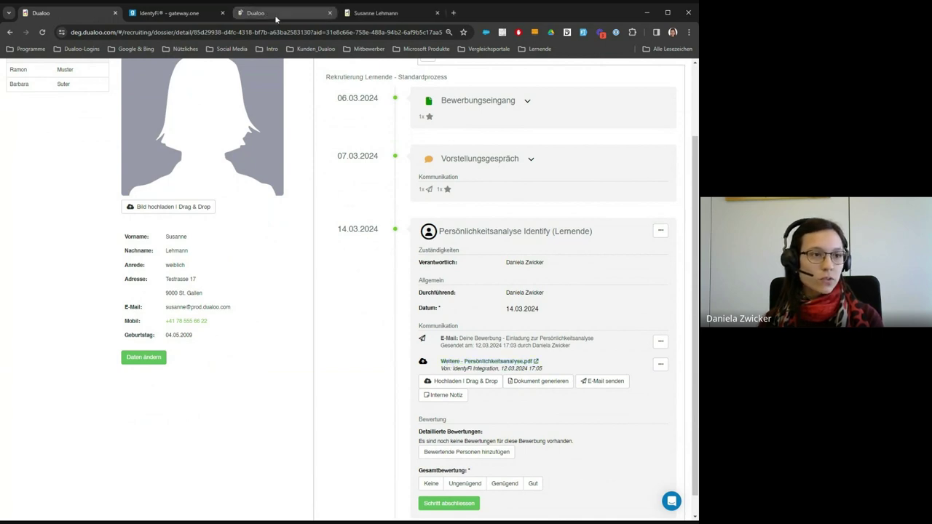
{"action": "left_click", "coordinate": [276, 15]}
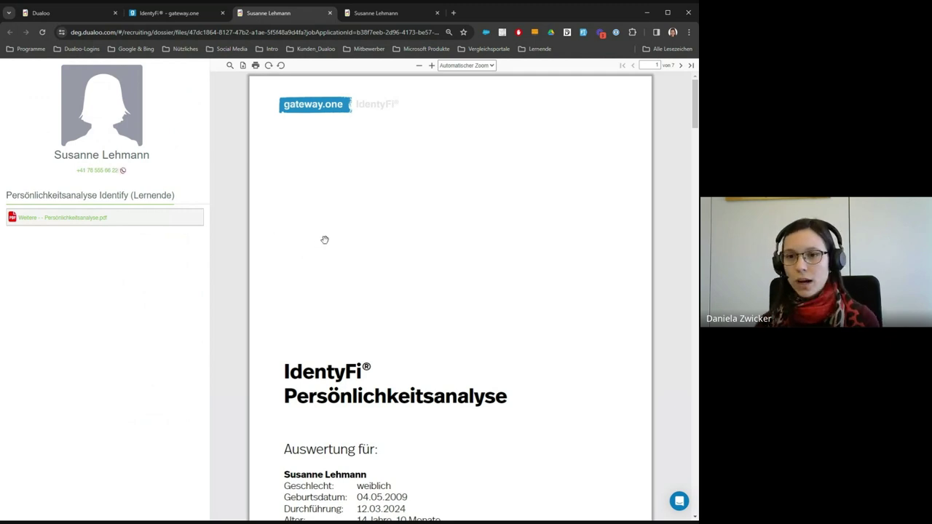
- Scroll through the PDF's profile and scale results, then go back to the dossier tab
{"action": "scroll", "coordinate": [342, 240], "scroll_direction": "down", "scroll_amount": 2}
{"action": "scroll", "coordinate": [354, 239], "scroll_direction": "down", "scroll_amount": 3}
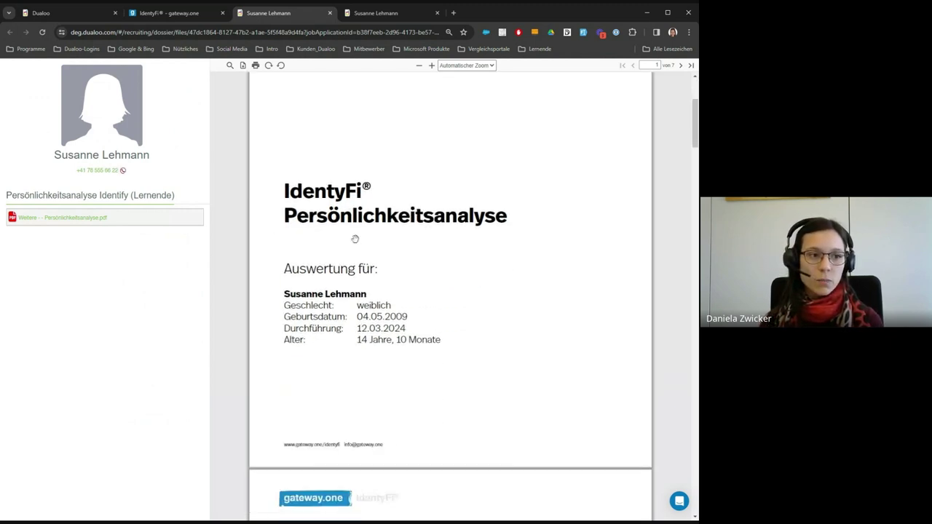
{"action": "scroll", "coordinate": [355, 239], "scroll_direction": "down", "scroll_amount": 6}
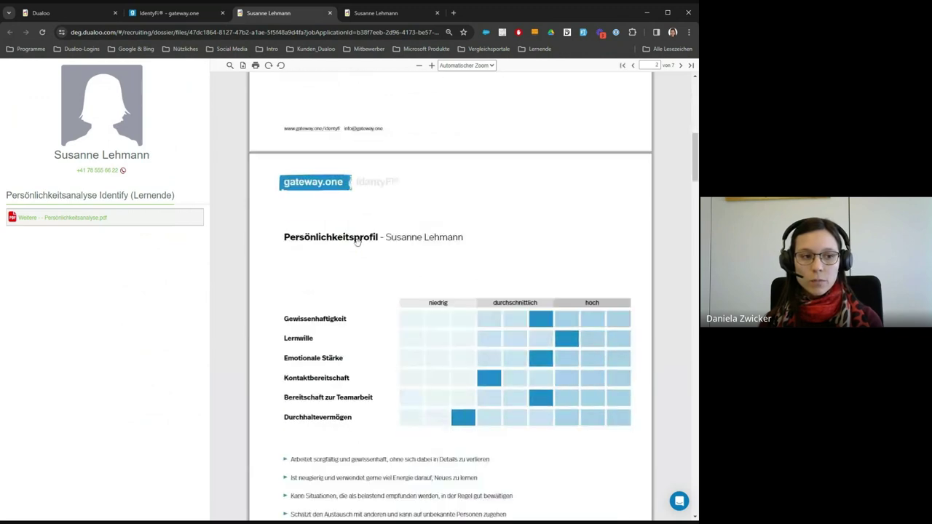
{"action": "scroll", "coordinate": [357, 242], "scroll_direction": "down", "scroll_amount": 3}
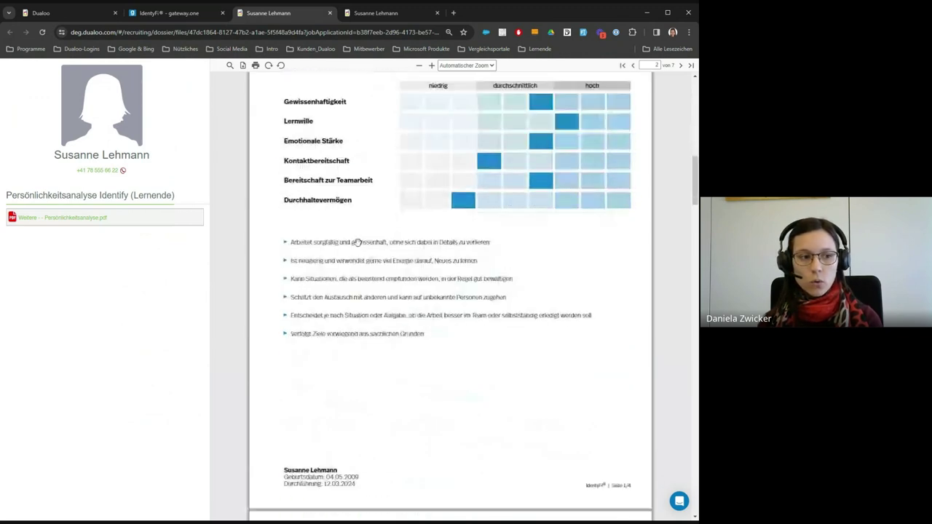
{"action": "scroll", "coordinate": [358, 242], "scroll_direction": "down", "scroll_amount": 5}
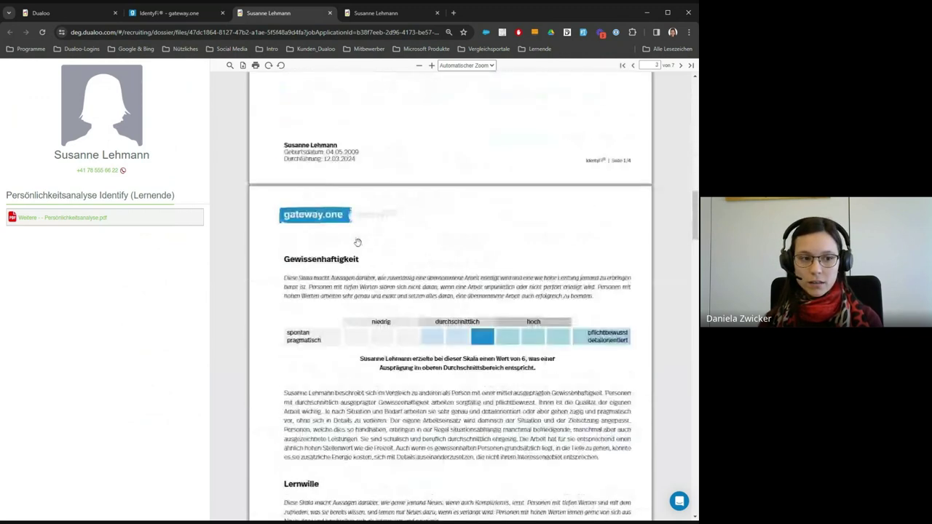
{"action": "scroll", "coordinate": [358, 243], "scroll_direction": "down", "scroll_amount": 1}
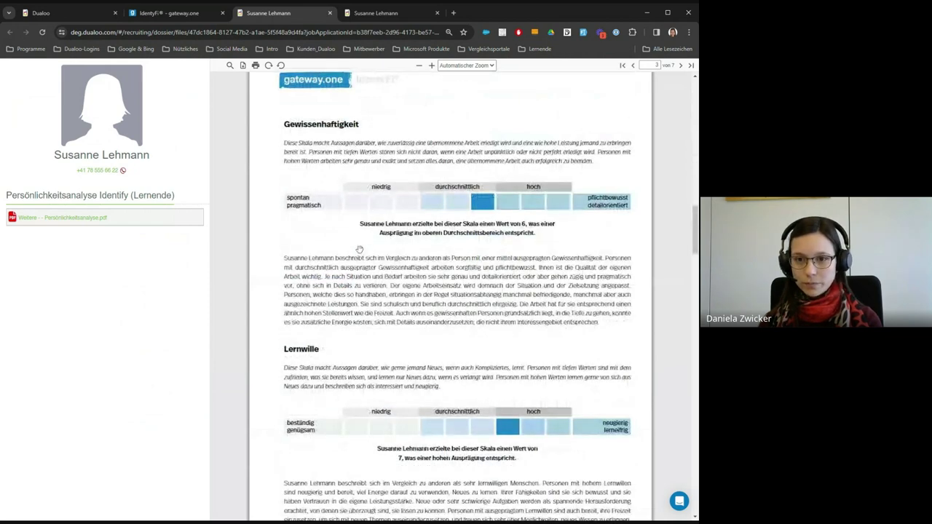
{"action": "left_click", "coordinate": [86, 12]}
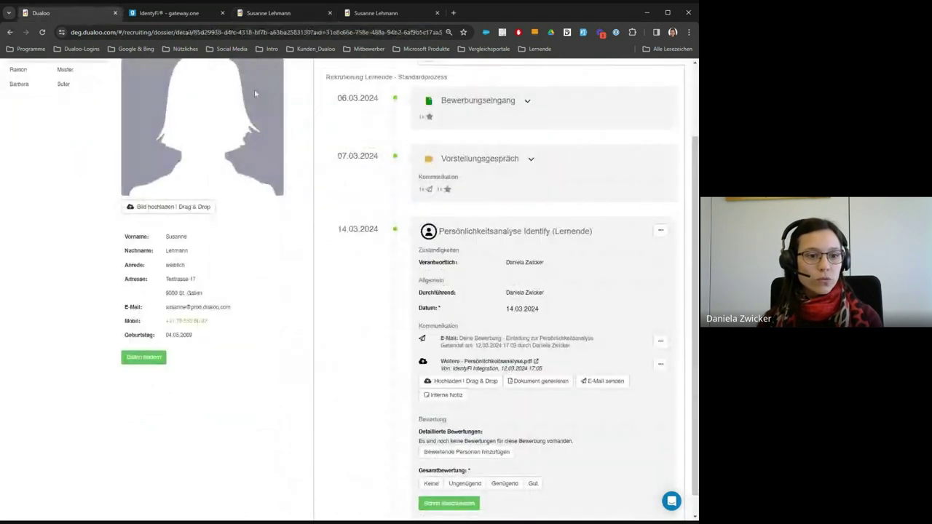
- Add the recruiter as rater on the personality-analysis step
{"action": "scroll", "coordinate": [364, 218], "scroll_direction": "down", "scroll_amount": 1}
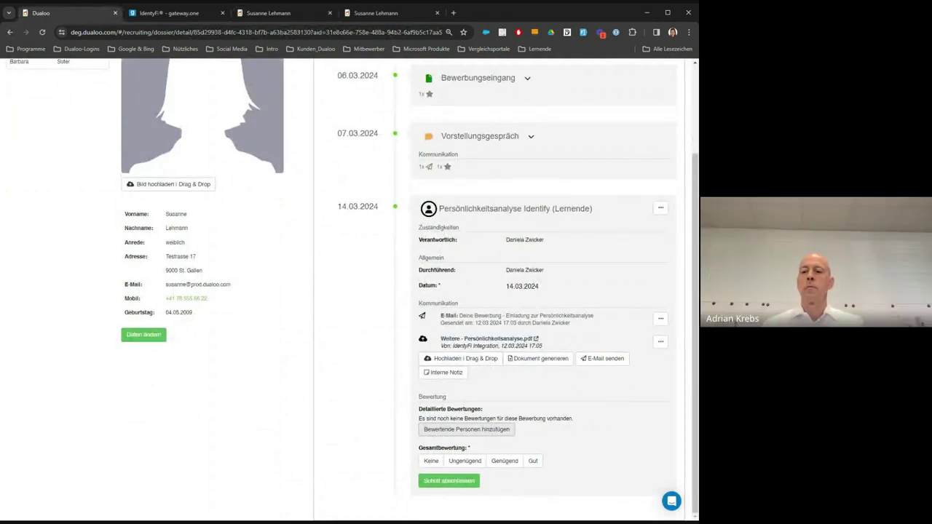
{"action": "left_click", "coordinate": [466, 429]}
{"action": "left_click", "coordinate": [297, 125]}
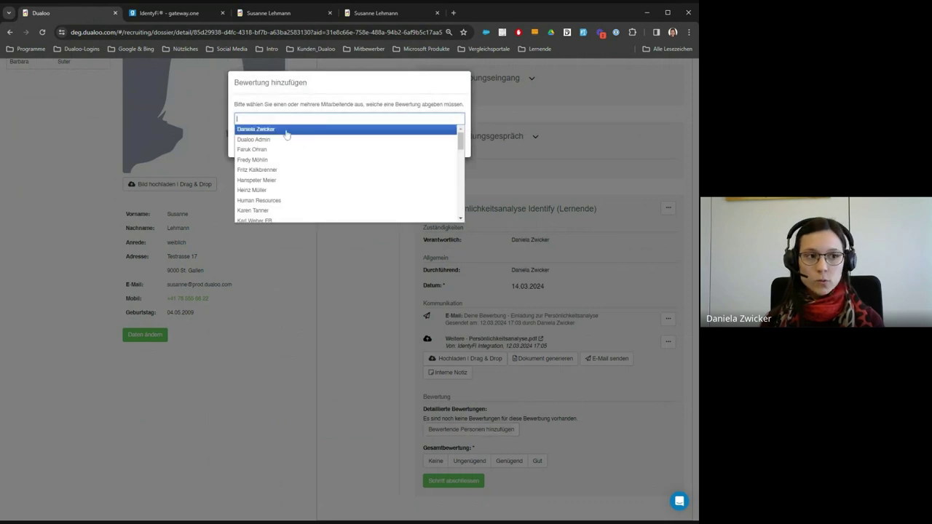
{"action": "left_click", "coordinate": [286, 130]}
{"action": "left_click", "coordinate": [370, 146]}
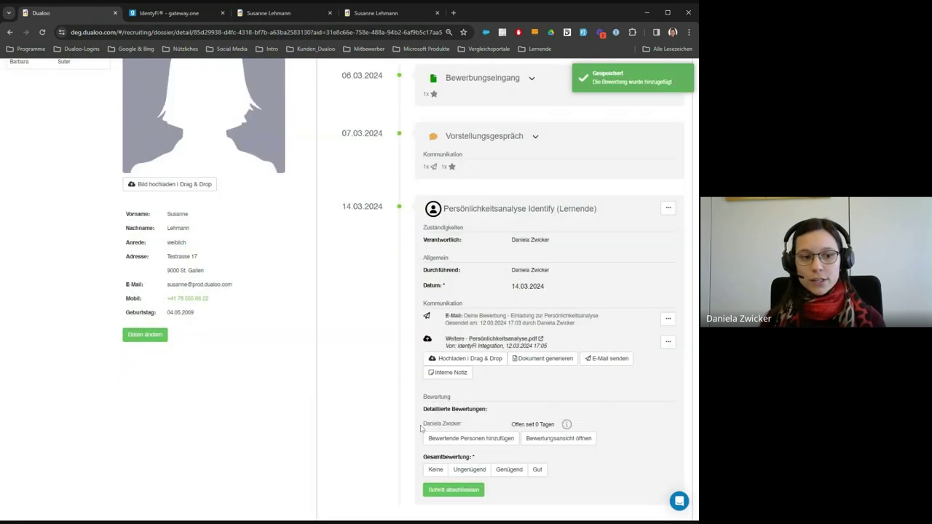
- Open the step's Bewertung page and review its profile criteria and Einladen decision
{"action": "left_click", "coordinate": [549, 441]}
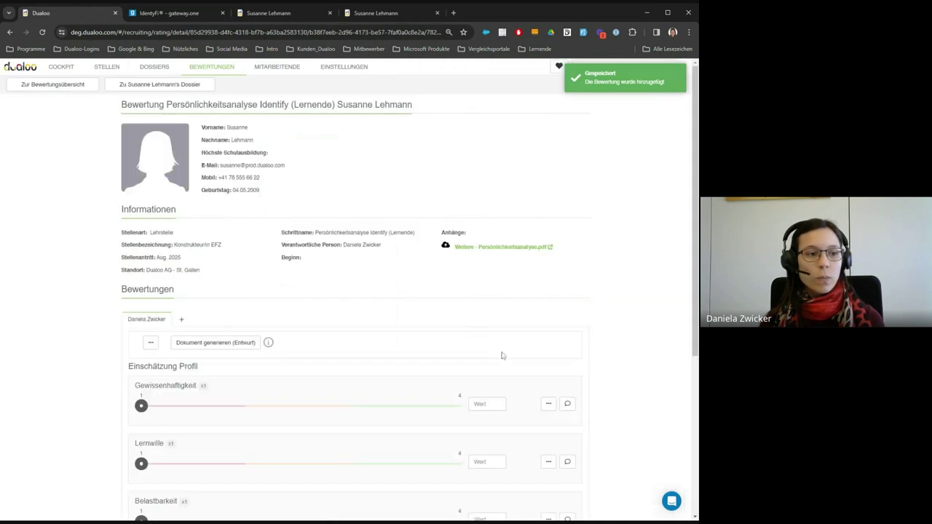
{"action": "scroll", "coordinate": [474, 334], "scroll_direction": "down", "scroll_amount": 2}
{"action": "scroll", "coordinate": [403, 315], "scroll_direction": "down", "scroll_amount": 1}
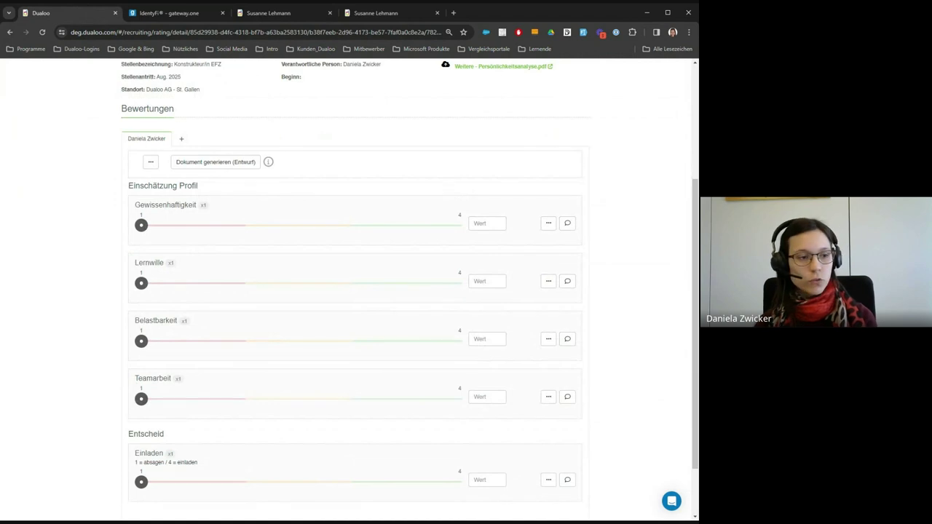
{"action": "scroll", "coordinate": [401, 309], "scroll_direction": "down", "scroll_amount": 1}
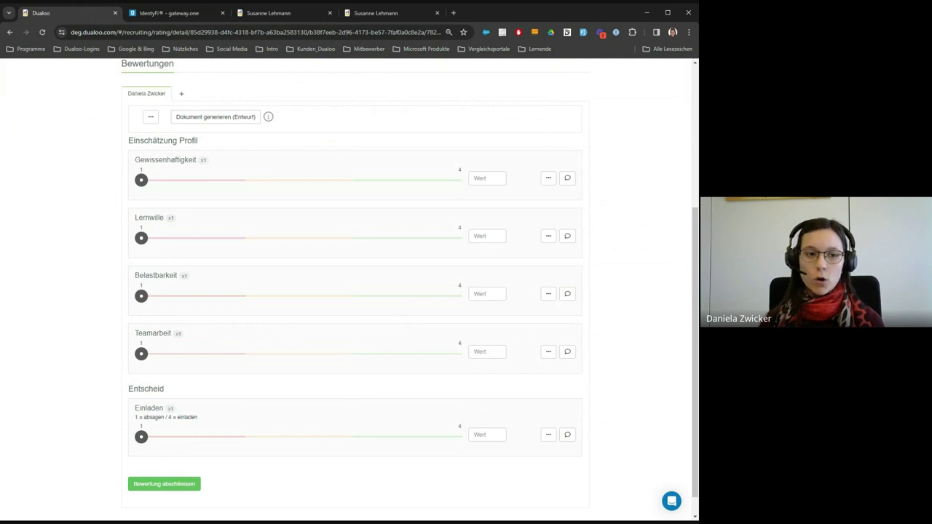
{"action": "scroll", "coordinate": [425, 293], "scroll_direction": "up", "scroll_amount": 3}
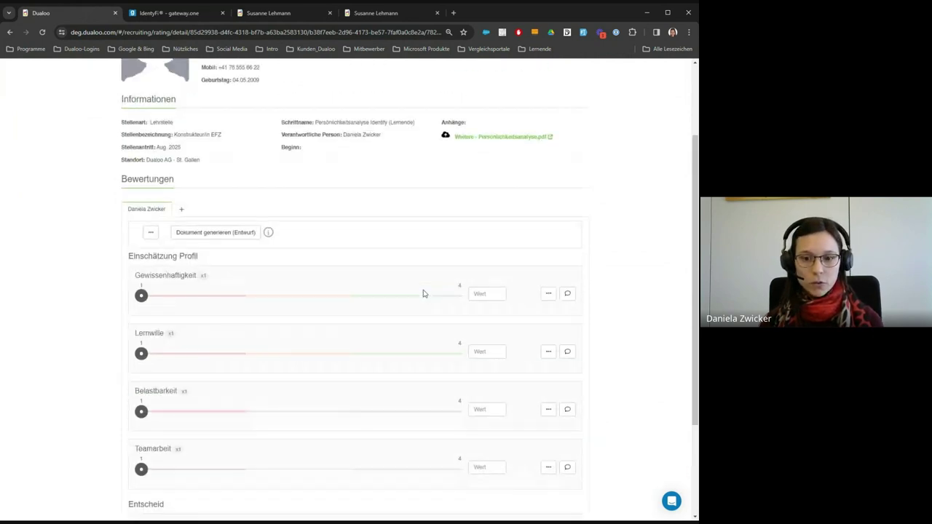
{"action": "scroll", "coordinate": [424, 294], "scroll_direction": "up", "scroll_amount": 1}
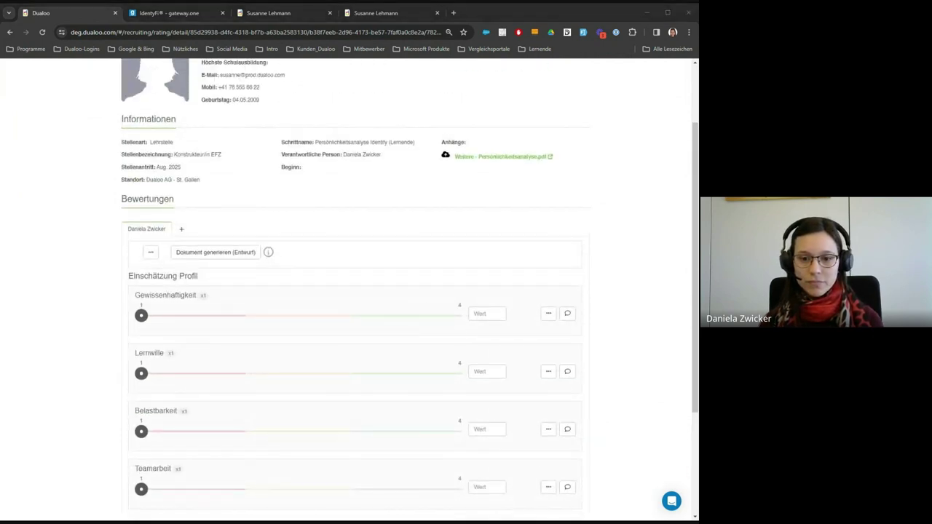
{"action": "scroll", "coordinate": [179, 91], "scroll_direction": "up", "scroll_amount": 3}
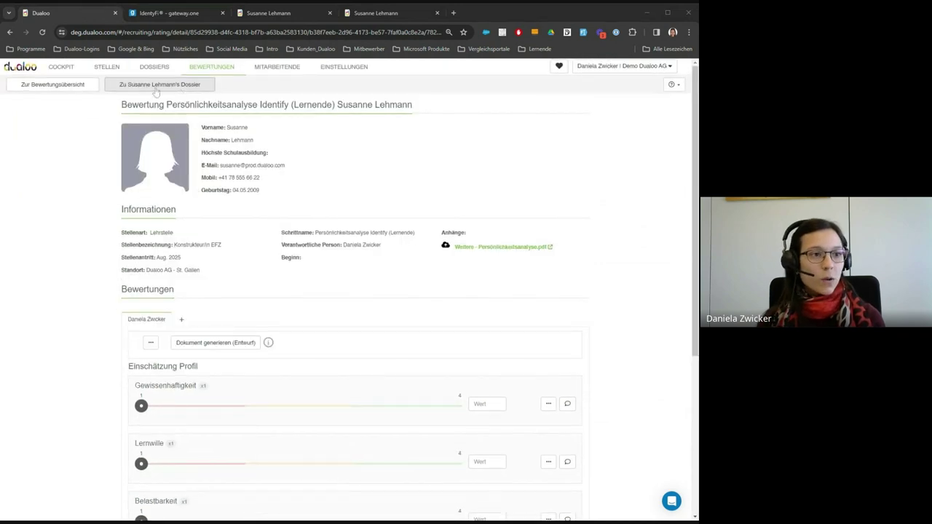
- Back in the dossier, rate the personality analysis Gut and start closing the step
{"action": "left_click", "coordinate": [179, 88]}
{"action": "scroll", "coordinate": [433, 313], "scroll_direction": "down", "scroll_amount": 3}
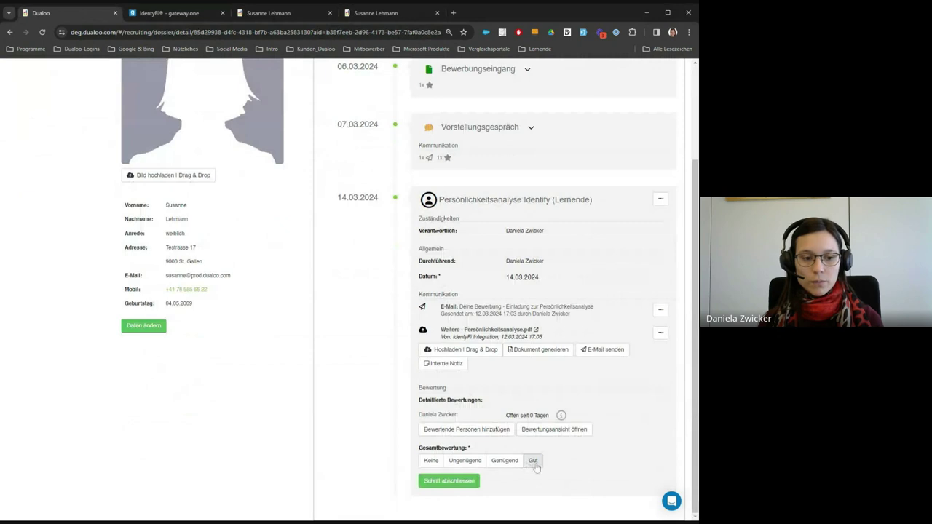
{"action": "left_click", "coordinate": [533, 460]}
{"action": "left_click", "coordinate": [473, 484]}
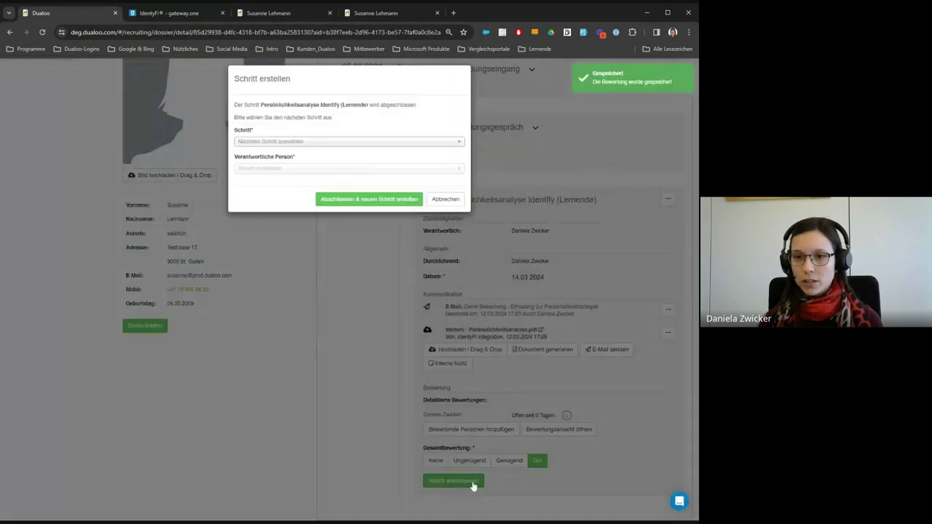
{"action": "left_click", "coordinate": [303, 147]}
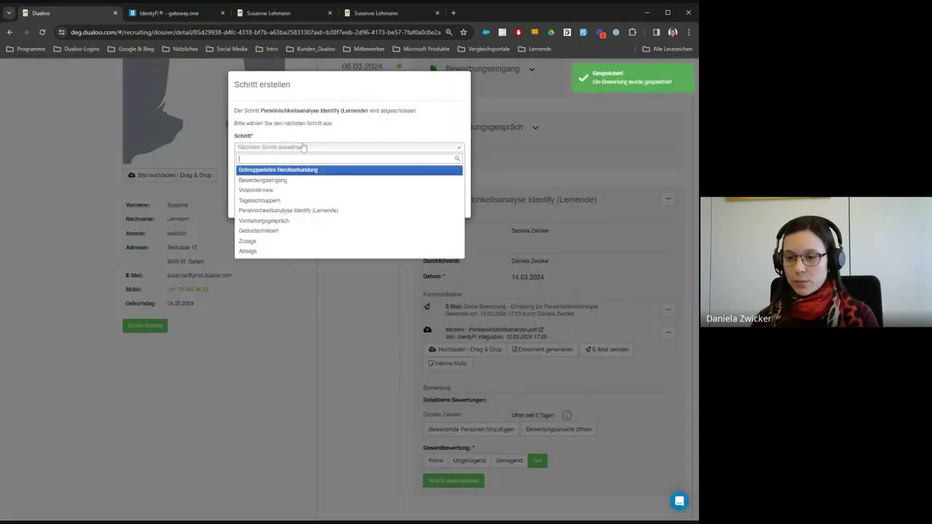